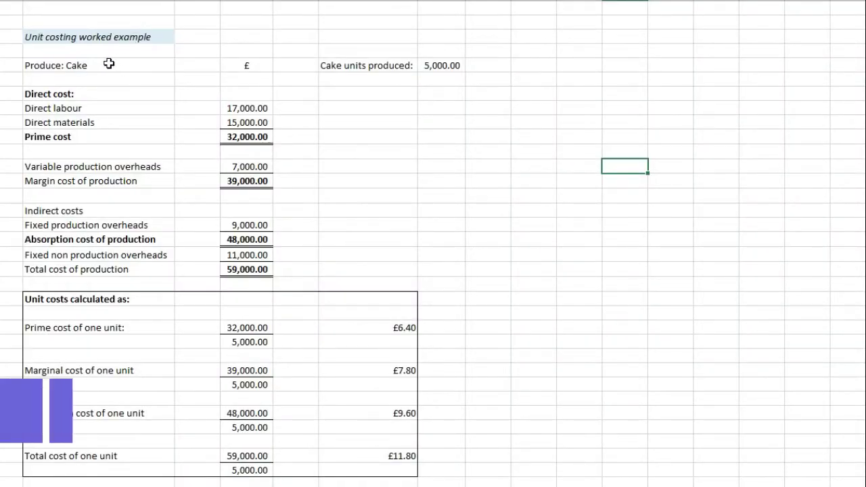
Walk through the cost build-up: prime 32,000, marginal 39,000, absorption 48,000, total 59,000.
{"action": "left_click", "coordinate": [437, 65]}
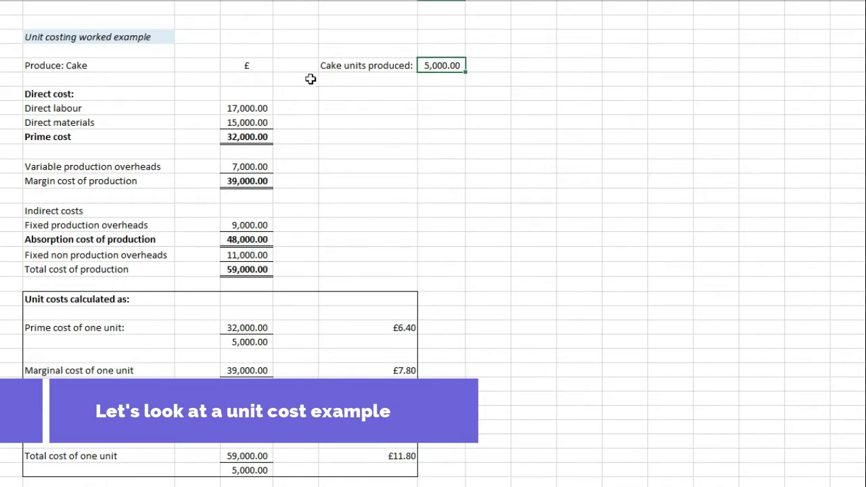
{"action": "left_click", "coordinate": [253, 107]}
{"action": "left_click_drag", "start_coordinate": [253, 108], "coordinate": [251, 136]}
{"action": "left_click", "coordinate": [252, 136]}
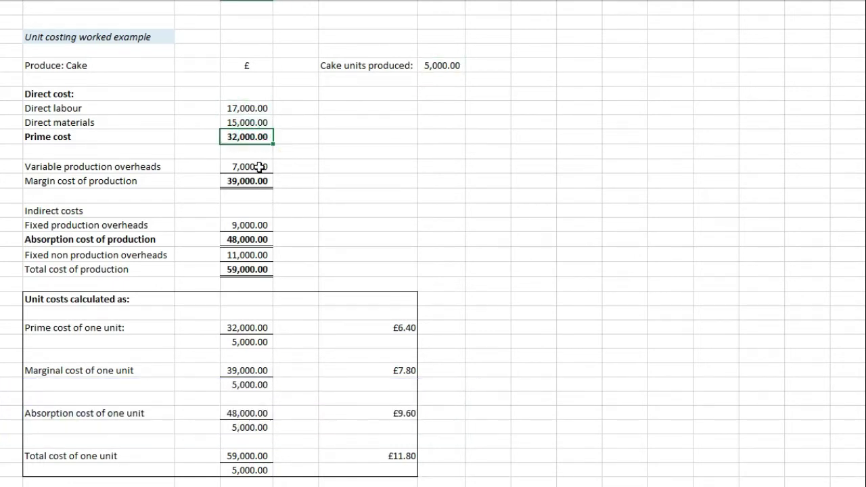
{"action": "left_click_drag", "start_coordinate": [259, 167], "coordinate": [260, 137]}
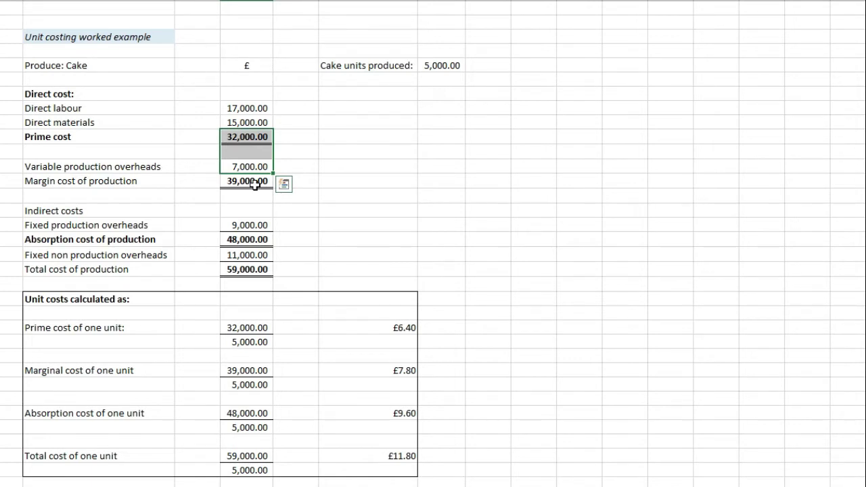
{"action": "left_click", "coordinate": [255, 182]}
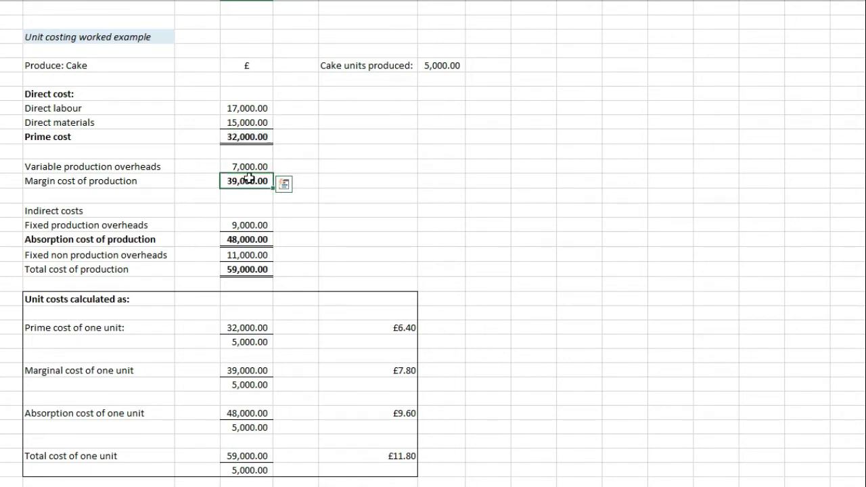
{"action": "left_click_drag", "start_coordinate": [255, 188], "coordinate": [245, 253]}
{"action": "left_click", "coordinate": [259, 239]}
{"action": "left_click", "coordinate": [252, 270]}
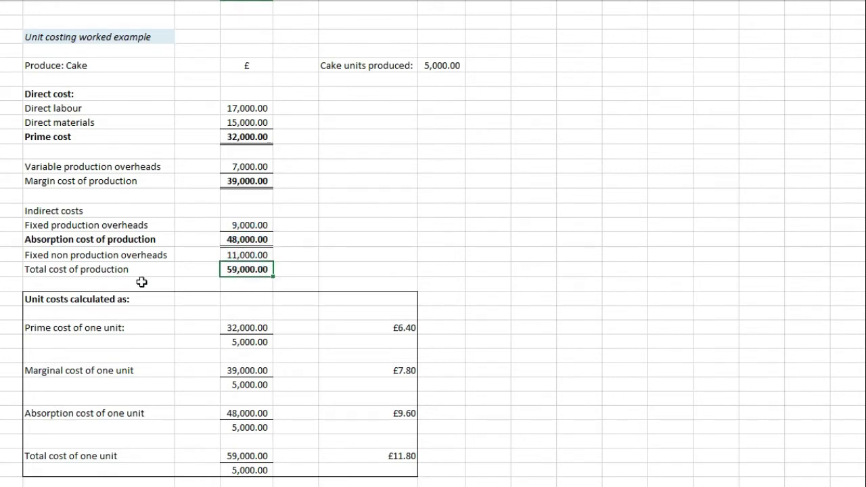
{"action": "left_click_drag", "start_coordinate": [140, 296], "coordinate": [386, 474]}
Shade the 32,000.00 prime cost total and its unit-block numerator light blue.
{"action": "left_click", "coordinate": [174, 328]}
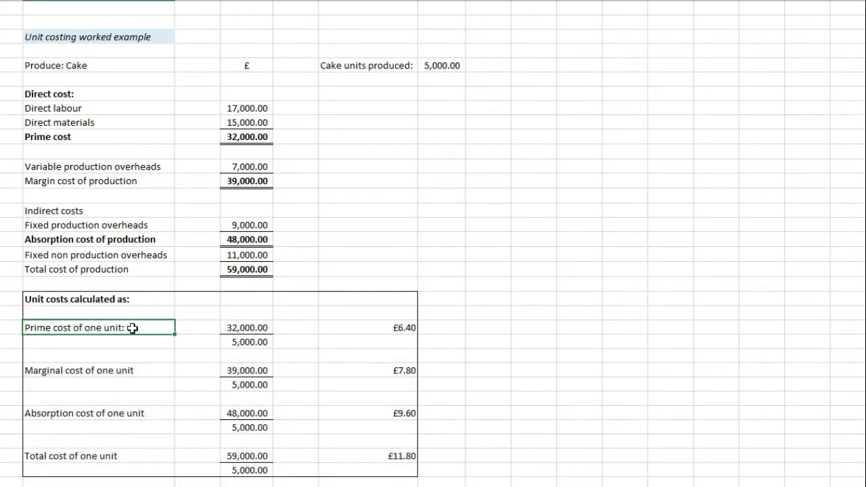
{"action": "left_click", "coordinate": [238, 327]}
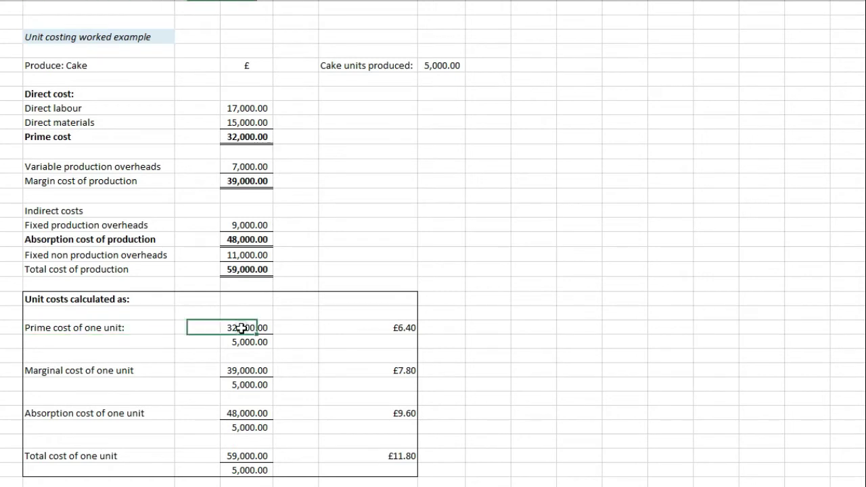
{"action": "left_click", "coordinate": [251, 137], "text": "ctrl"}
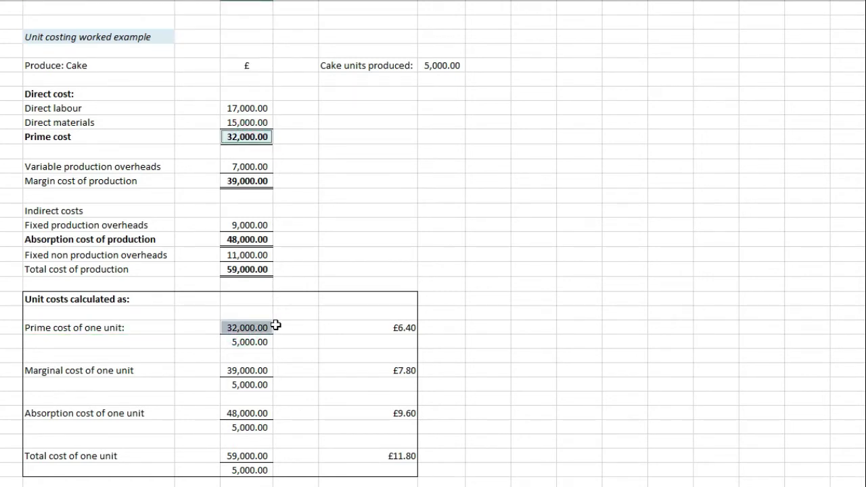
{"action": "left_click", "coordinate": [257, 341]}
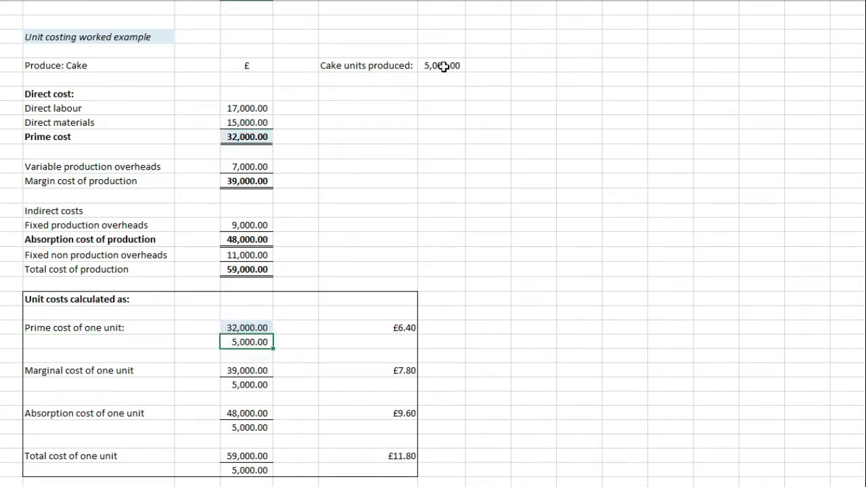
{"action": "left_click", "coordinate": [399, 328]}
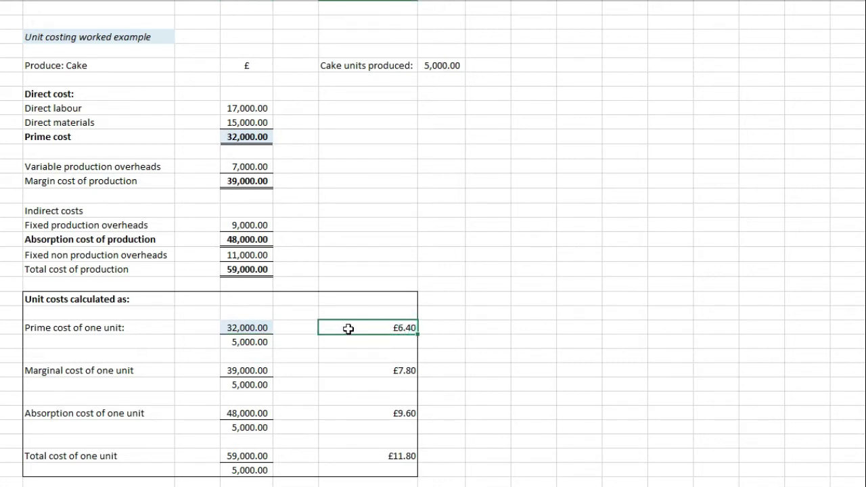
Pair the 39,000.00 marginal and 48,000.00 absorption totals with their unit-block numerators.
{"action": "left_click", "coordinate": [107, 373]}
{"action": "left_click", "coordinate": [249, 182]}
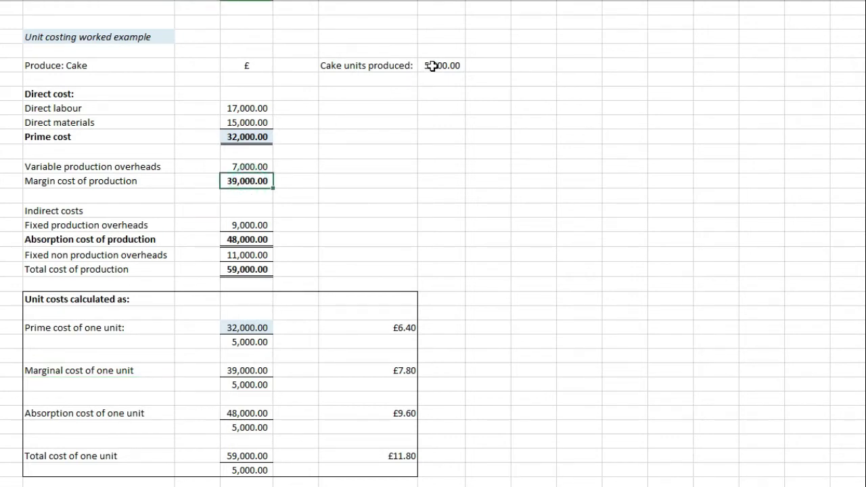
{"action": "left_click", "coordinate": [250, 370], "text": "ctrl"}
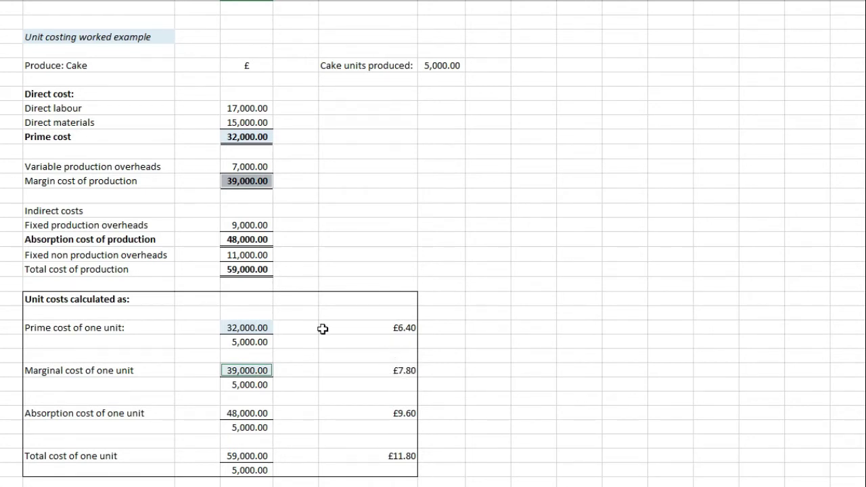
{"action": "left_click", "coordinate": [248, 410], "text": "ctrl"}
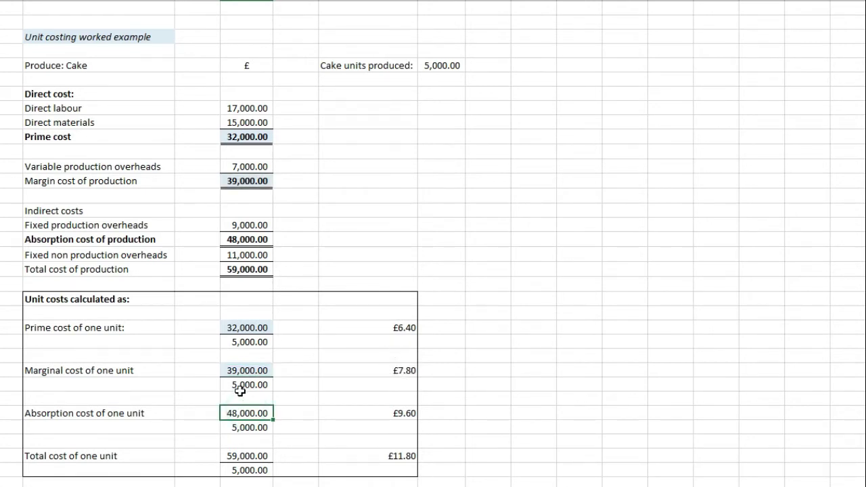
{"action": "left_click", "coordinate": [244, 239], "text": "ctrl"}
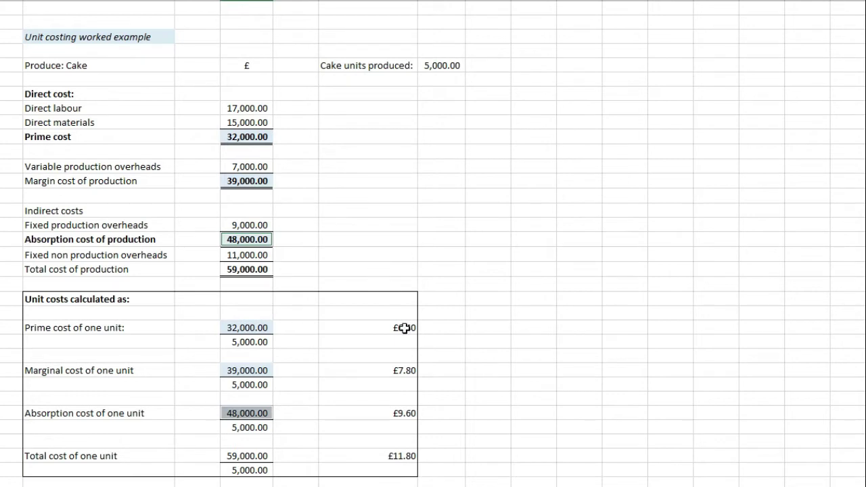
{"action": "left_click", "coordinate": [402, 413]}
Pair the 59,000.00 total production cost with its unit-block numerator, giving £11.80 per unit.
{"action": "left_click", "coordinate": [245, 456]}
{"action": "left_click", "coordinate": [255, 270]}
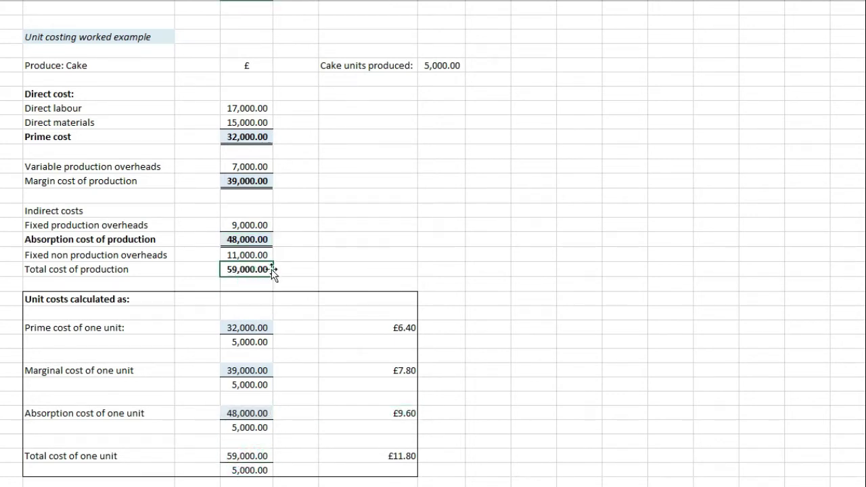
{"action": "left_click", "coordinate": [253, 456], "text": "ctrl"}
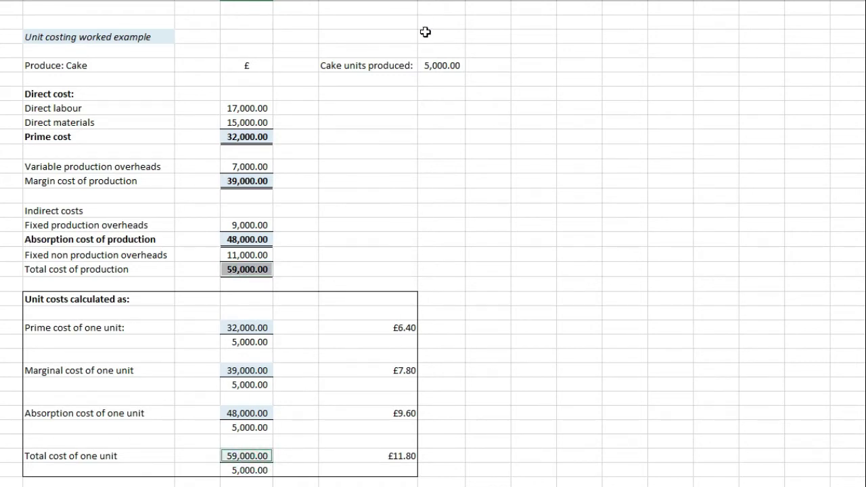
{"action": "left_click", "coordinate": [392, 455]}
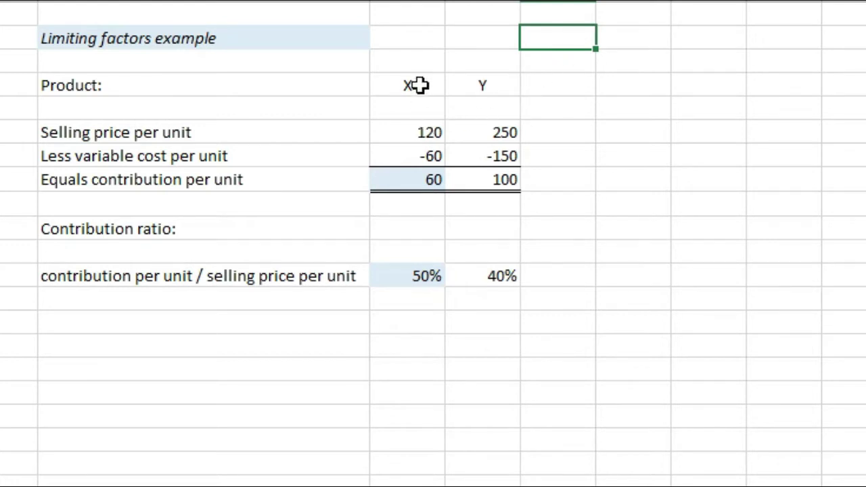
Review price, variable cost and contribution for X (120, -60, 60) and Y (250, -150, 100).
{"action": "left_click_drag", "start_coordinate": [420, 83], "coordinate": [479, 82]}
{"action": "left_click", "coordinate": [419, 134]}
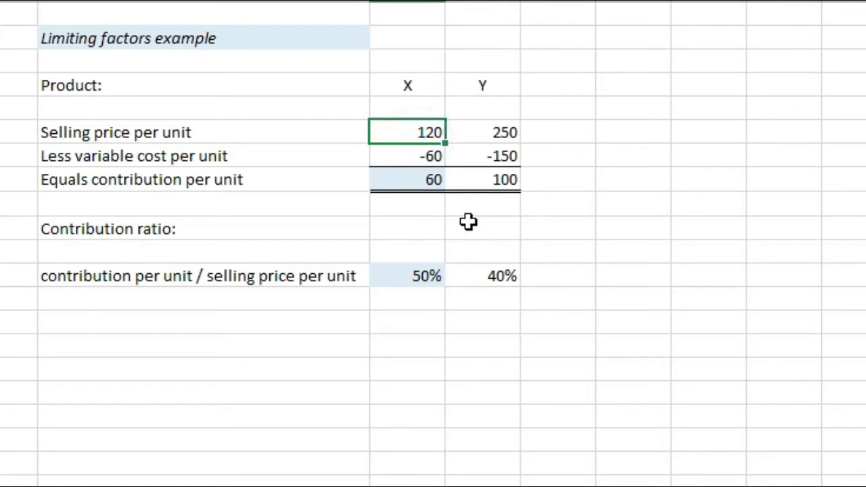
{"action": "left_click", "coordinate": [423, 158]}
{"action": "left_click", "coordinate": [419, 188]}
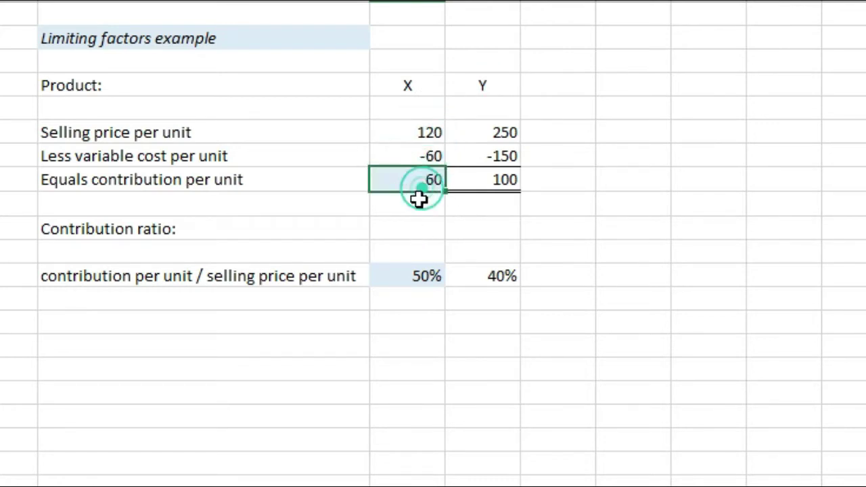
{"action": "left_click", "coordinate": [414, 132]}
{"action": "left_click", "coordinate": [408, 160]}
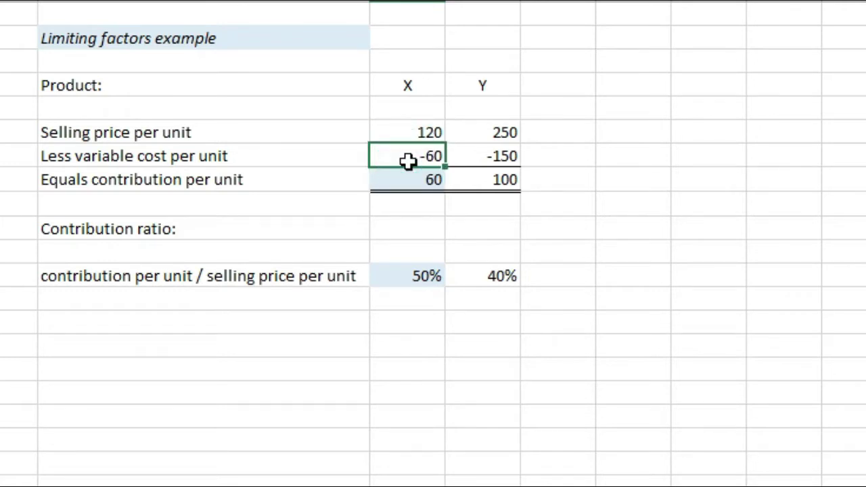
{"action": "left_click", "coordinate": [398, 186]}
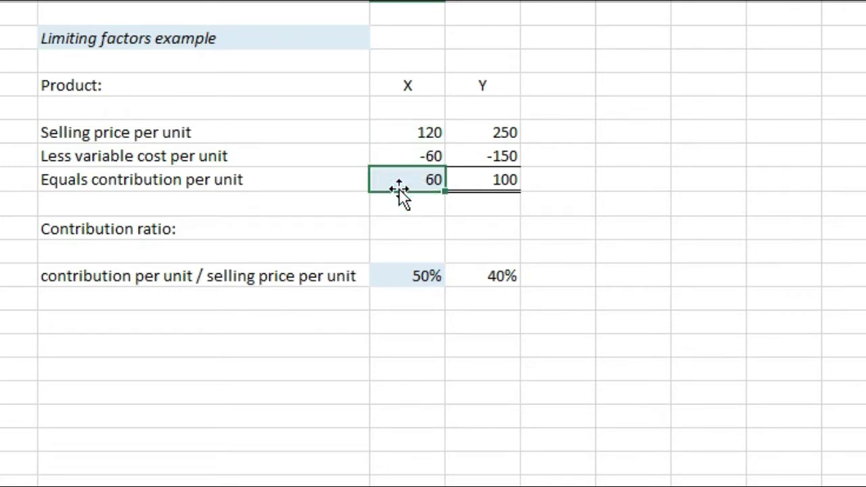
{"action": "left_click", "coordinate": [399, 134]}
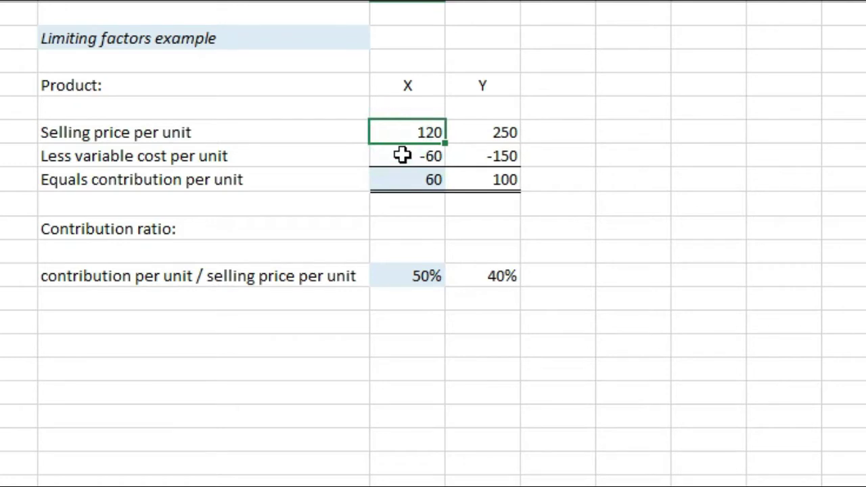
{"action": "left_click", "coordinate": [402, 156]}
{"action": "left_click", "coordinate": [405, 180]}
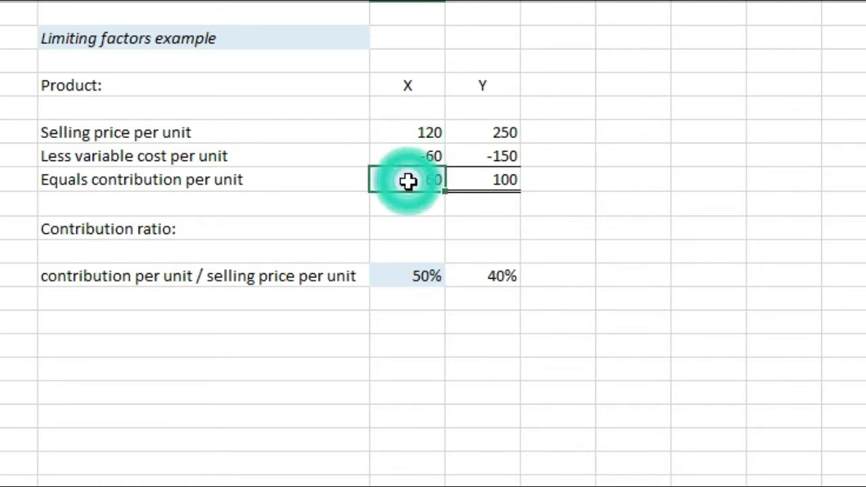
{"action": "left_click", "coordinate": [479, 132]}
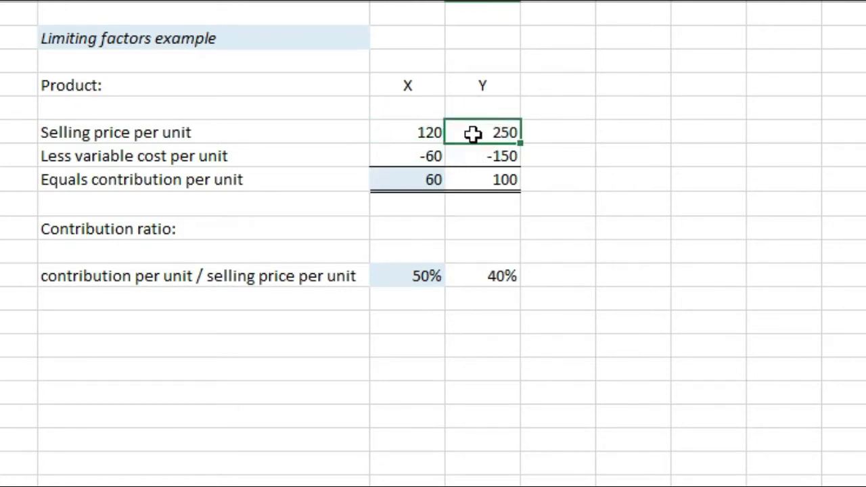
{"action": "left_click", "coordinate": [470, 157]}
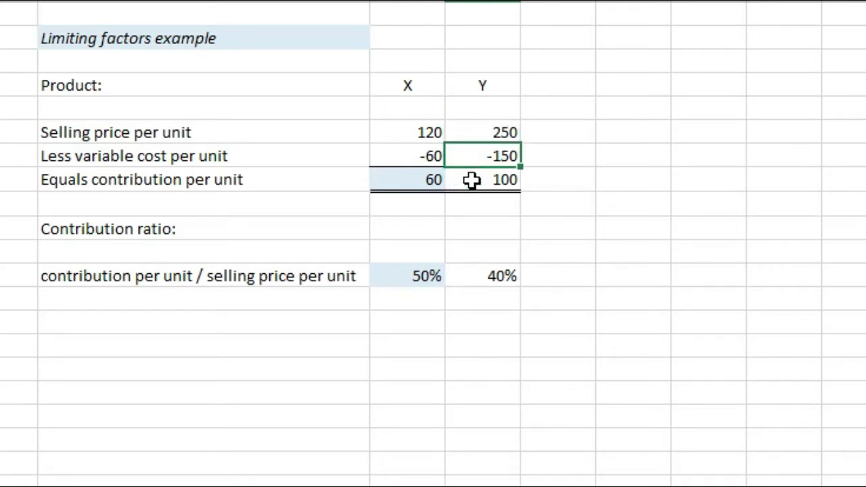
{"action": "left_click", "coordinate": [472, 180]}
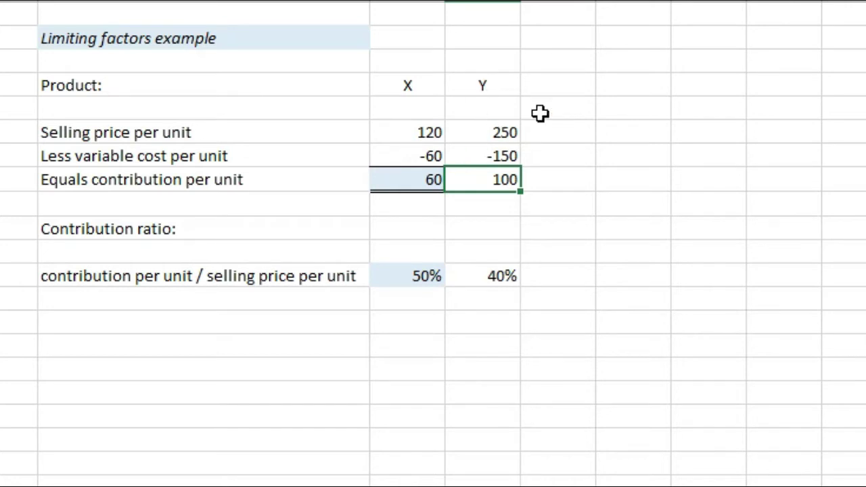
{"action": "left_click", "coordinate": [478, 182]}
{"action": "key", "text": "shift+Down"}
{"action": "left_click", "coordinate": [488, 180]}
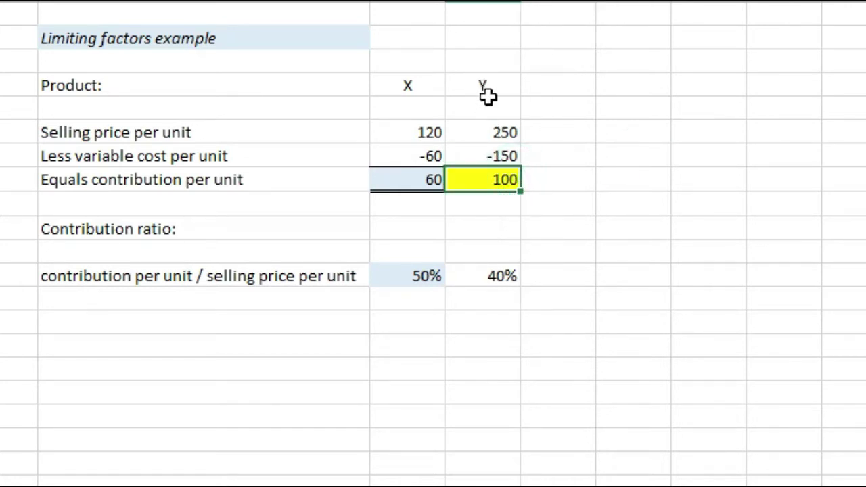
{"action": "left_click", "coordinate": [415, 181]}
{"action": "left_click", "coordinate": [550, 187]}
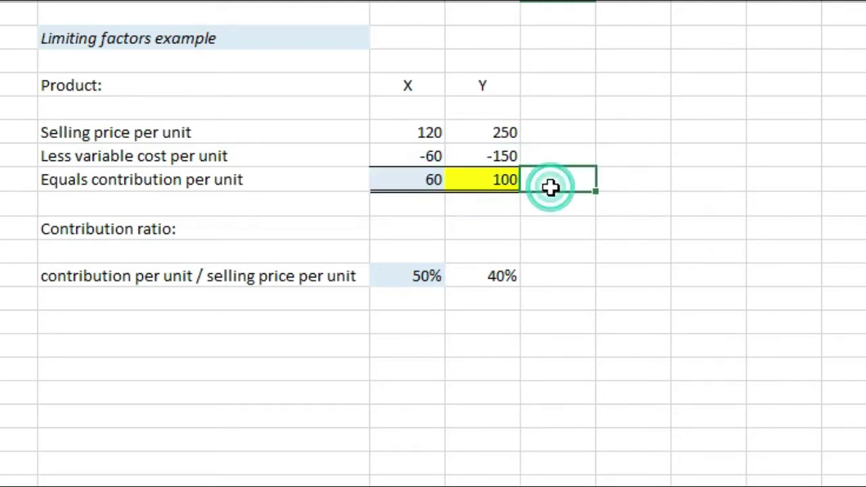
{"action": "left_click", "coordinate": [293, 230]}
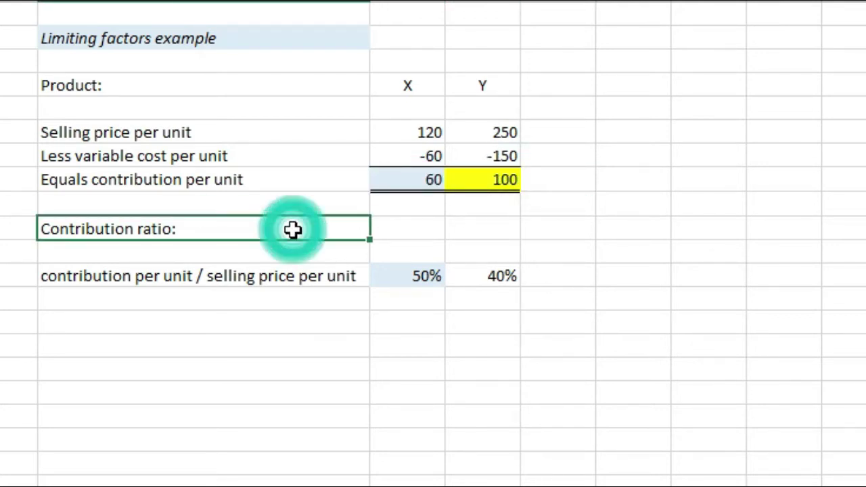
{"action": "left_click", "coordinate": [325, 276]}
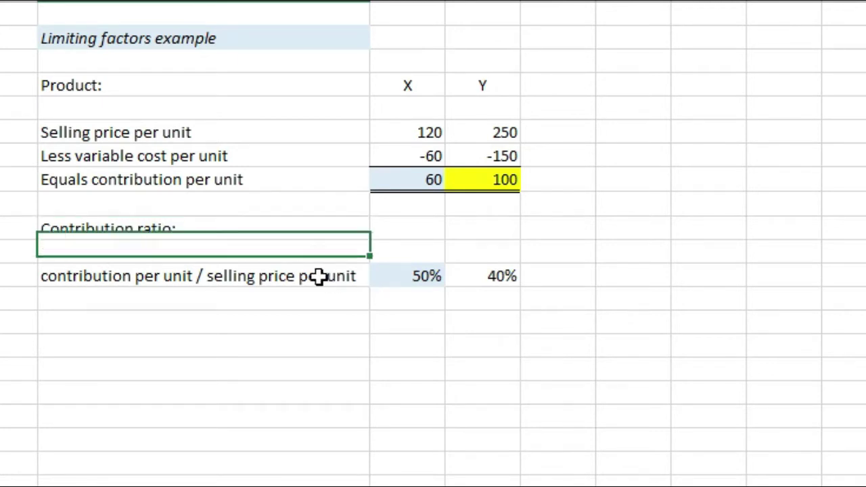
{"action": "left_click_drag", "start_coordinate": [315, 276], "coordinate": [427, 276]}
{"action": "left_click", "coordinate": [264, 275]}
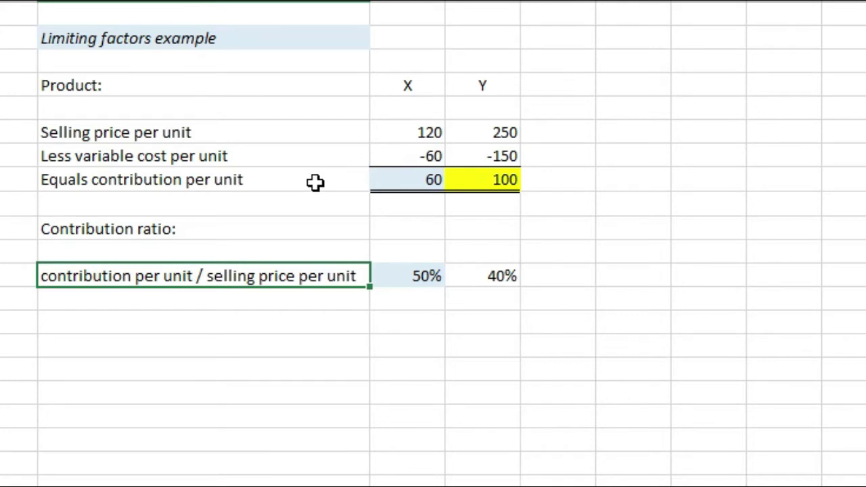
{"action": "left_click", "coordinate": [421, 181]}
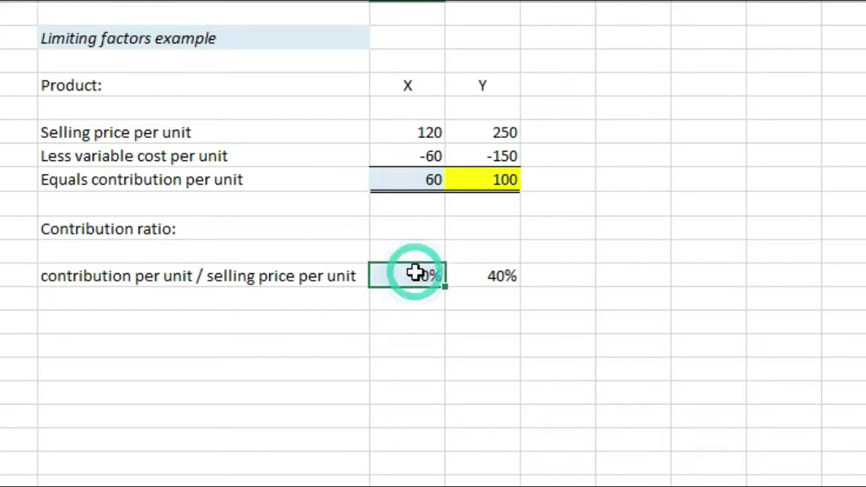
{"action": "left_click", "coordinate": [415, 179]}
{"action": "left_click", "coordinate": [424, 130]}
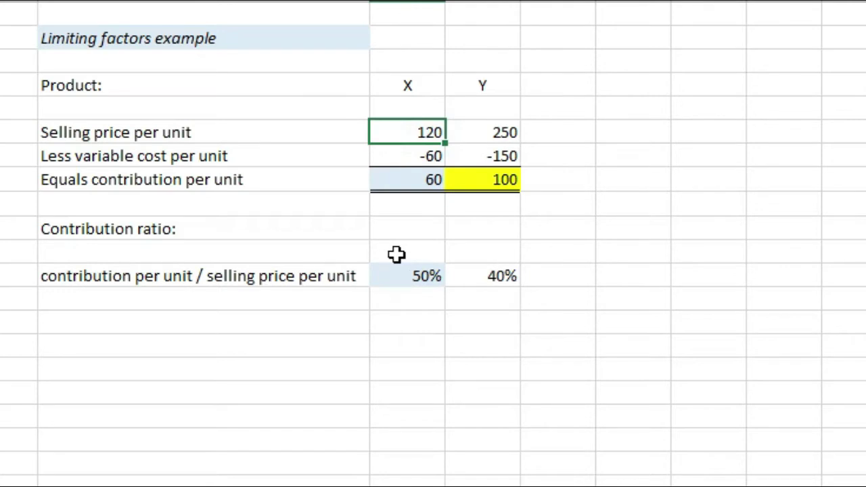
{"action": "left_click", "coordinate": [421, 276]}
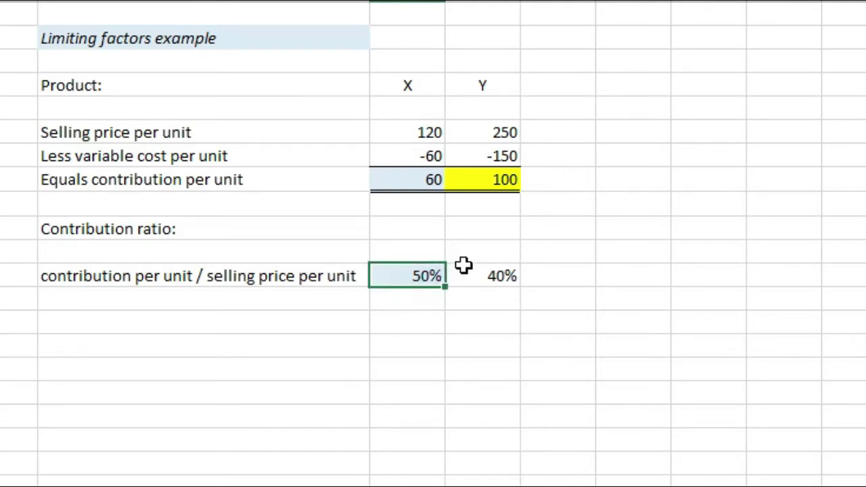
{"action": "left_click", "coordinate": [499, 280]}
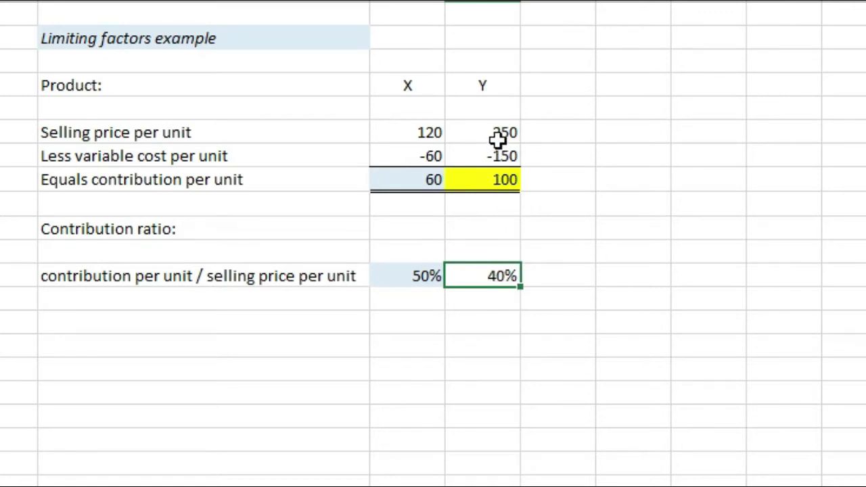
{"action": "left_click", "coordinate": [421, 276]}
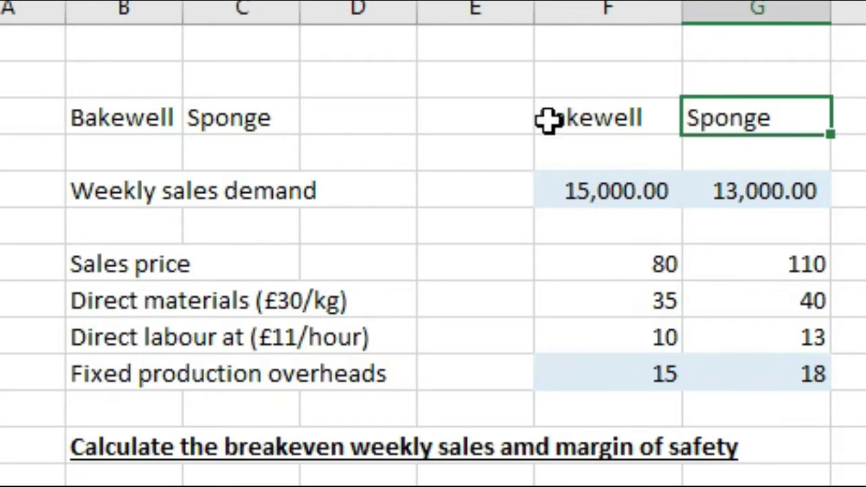
Review demand 15,000 and 13,000, and Bakewell's price 80, materials 35, labour 10, overheads 15.
{"action": "left_click_drag", "start_coordinate": [159, 191], "coordinate": [654, 184]}
{"action": "left_click", "coordinate": [654, 184]}
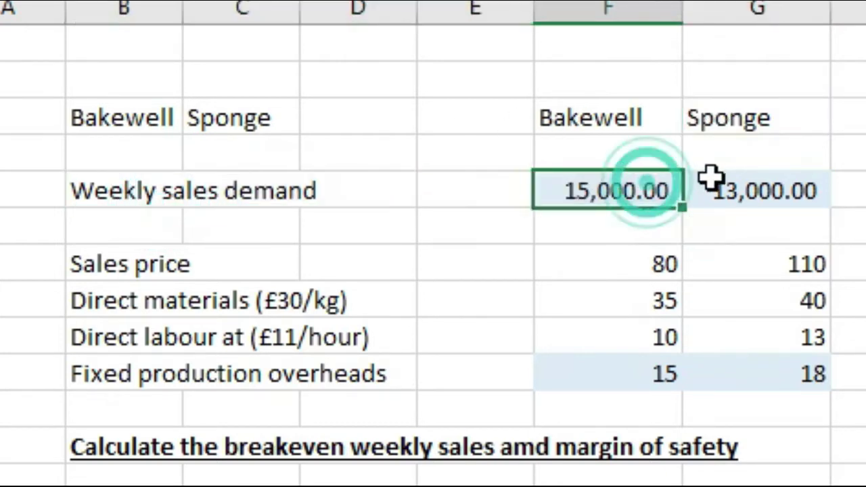
{"action": "left_click", "coordinate": [745, 191], "text": "ctrl"}
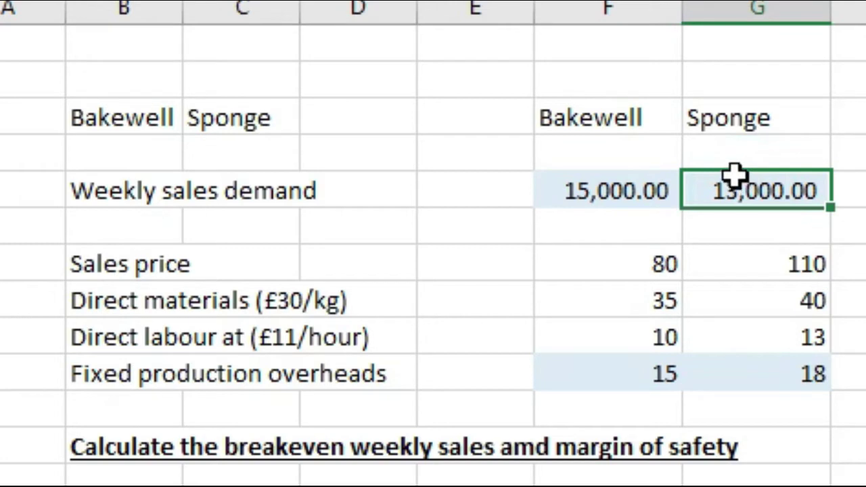
{"action": "left_click", "coordinate": [578, 265]}
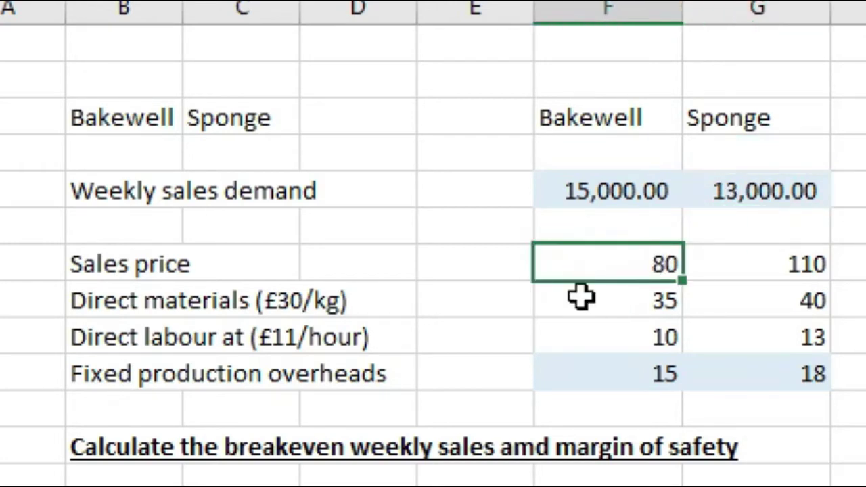
{"action": "left_click", "coordinate": [580, 298]}
{"action": "left_click", "coordinate": [580, 338]}
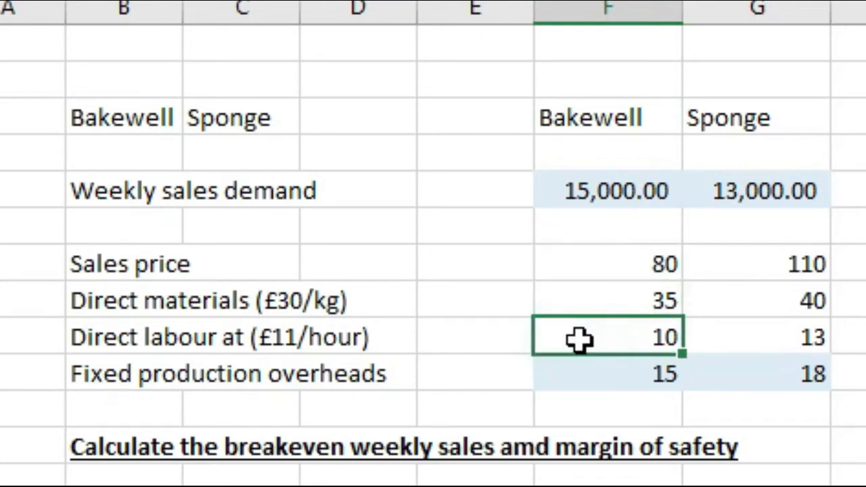
{"action": "left_click", "coordinate": [580, 376]}
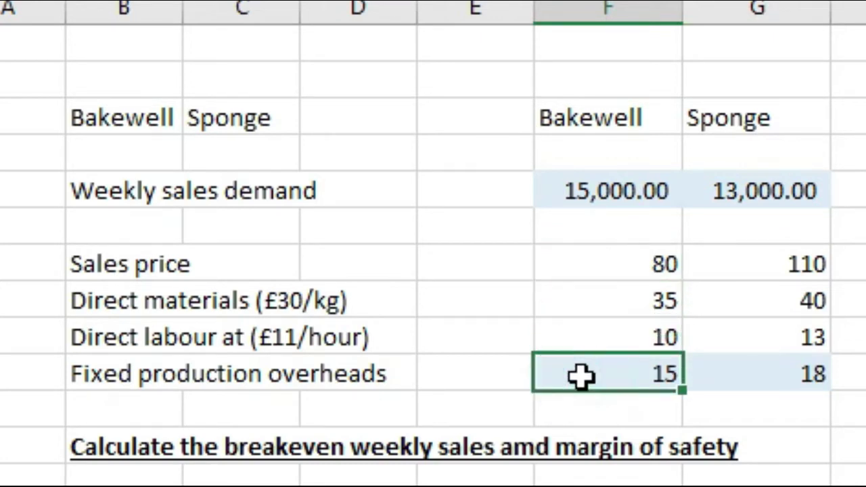
Review Sponge's price 110, materials 40, labour 13 and fixed overheads 18.
{"action": "left_click", "coordinate": [764, 116]}
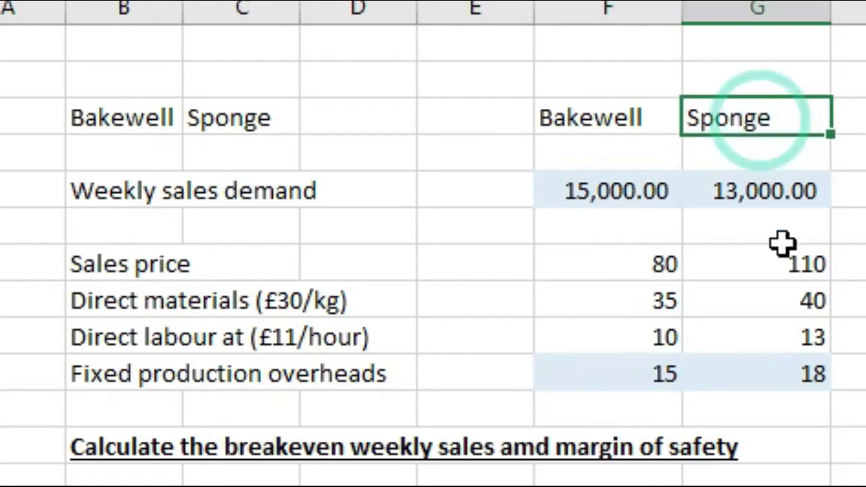
{"action": "left_click", "coordinate": [784, 264]}
{"action": "left_click", "coordinate": [796, 302]}
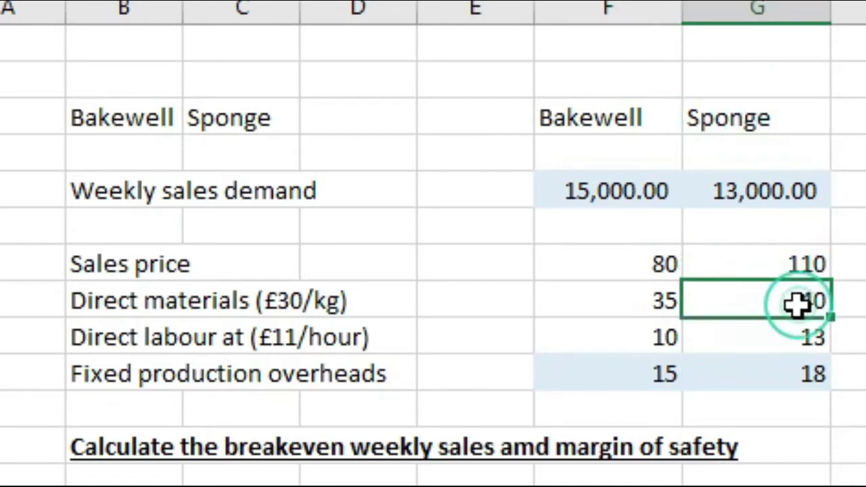
{"action": "left_click", "coordinate": [800, 332]}
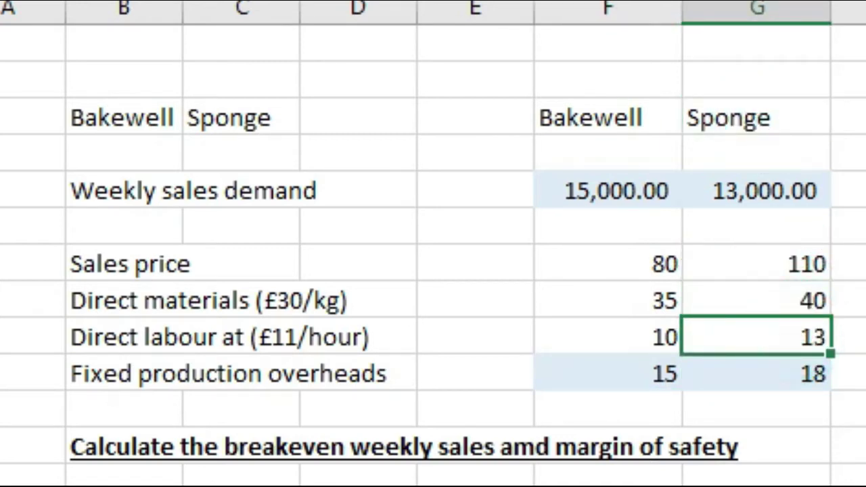
{"action": "left_click", "coordinate": [798, 370]}
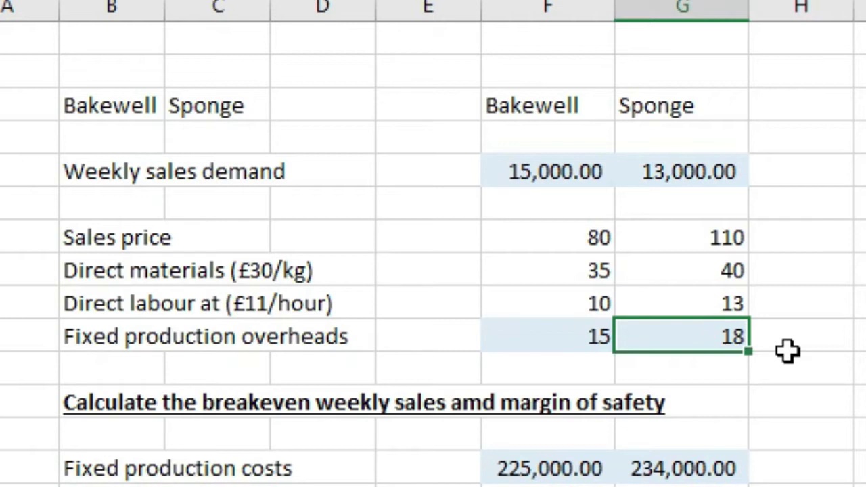
Enter =F10*F5 for Bakewell's fixed production costs, giving 225,000.00.
{"action": "left_click_drag", "start_coordinate": [138, 467], "coordinate": [731, 464]}
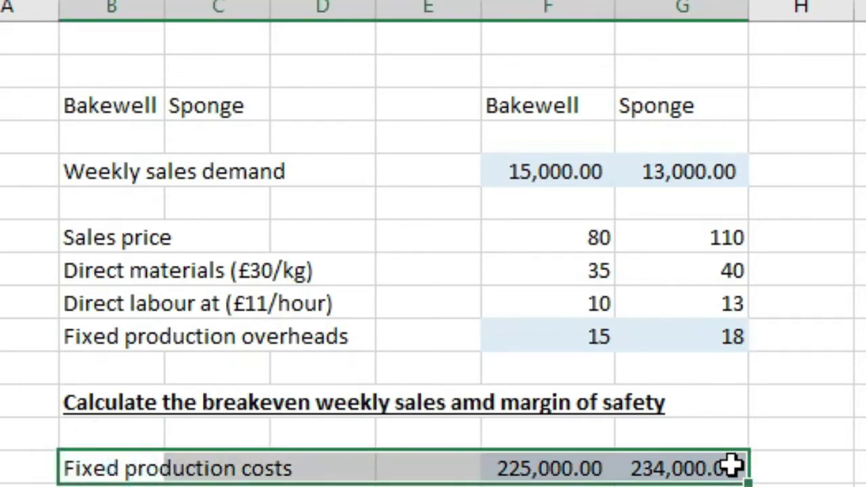
{"action": "left_click", "coordinate": [557, 466]}
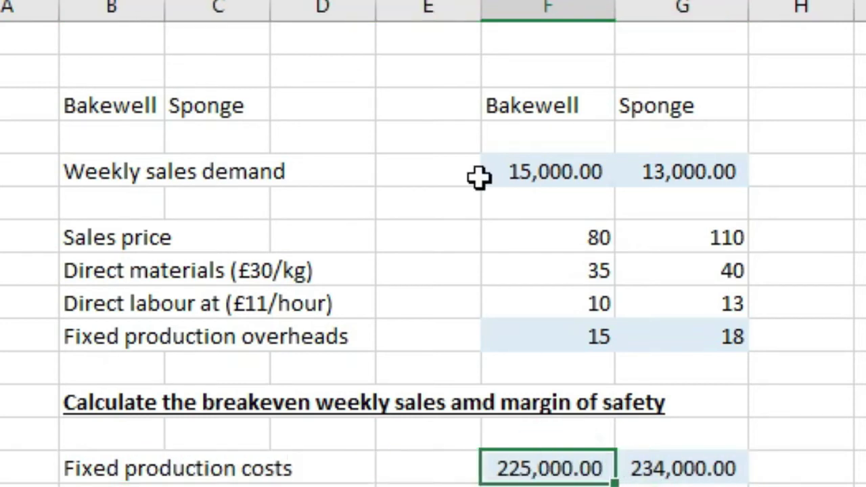
{"action": "type", "text": "=F10*F5"}
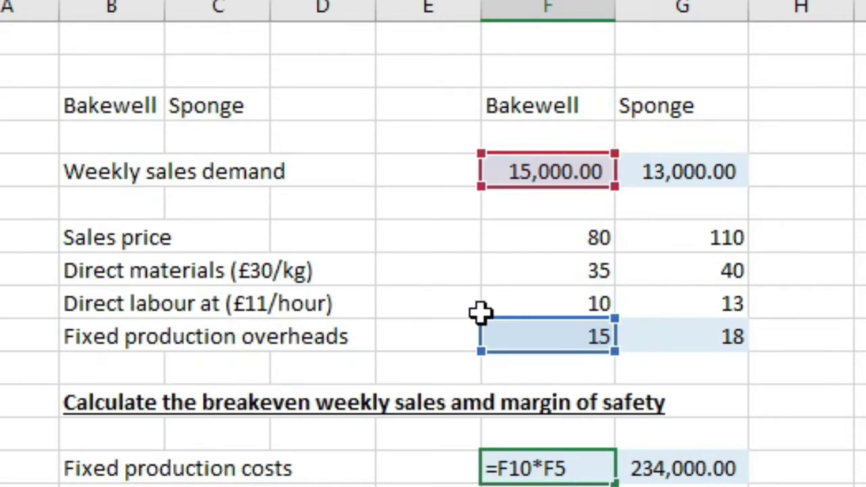
{"action": "key", "text": "Return"}
{"action": "left_click", "coordinate": [579, 466]}
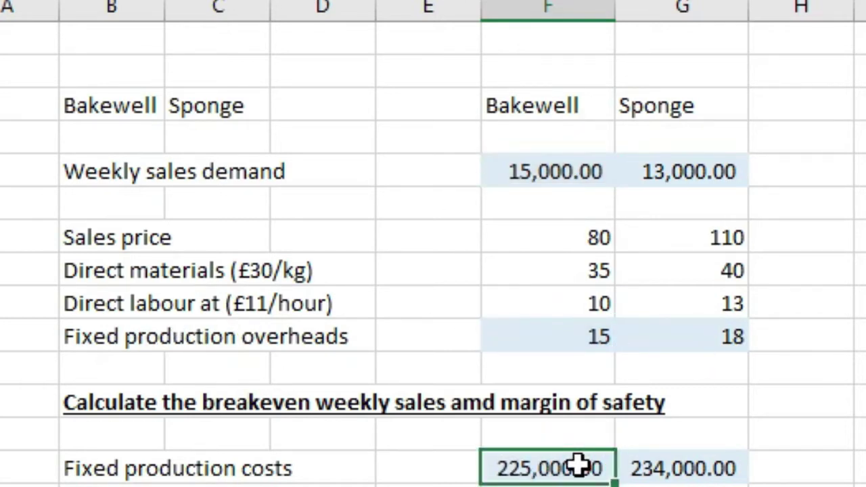
Check Sponge's 234,000.00 fixed costs and contributions per unit of 35.00 and 57.00.
{"action": "left_click", "coordinate": [692, 467]}
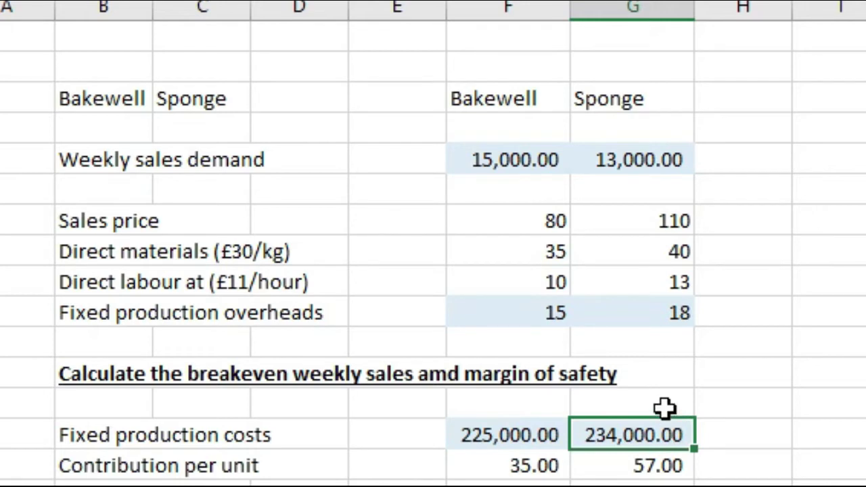
{"action": "left_click", "coordinate": [516, 467]}
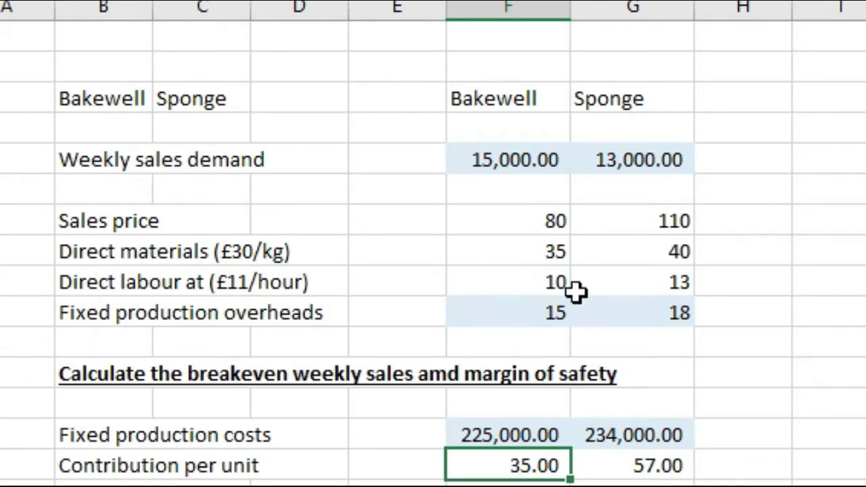
{"action": "left_click", "coordinate": [662, 467]}
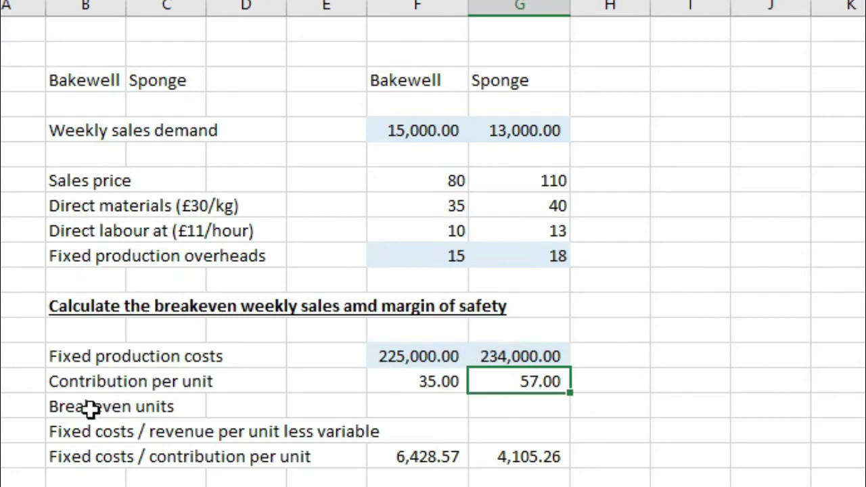
Format both breakeven unit results as whole numbers without thousands separators.
{"action": "left_click", "coordinate": [76, 432]}
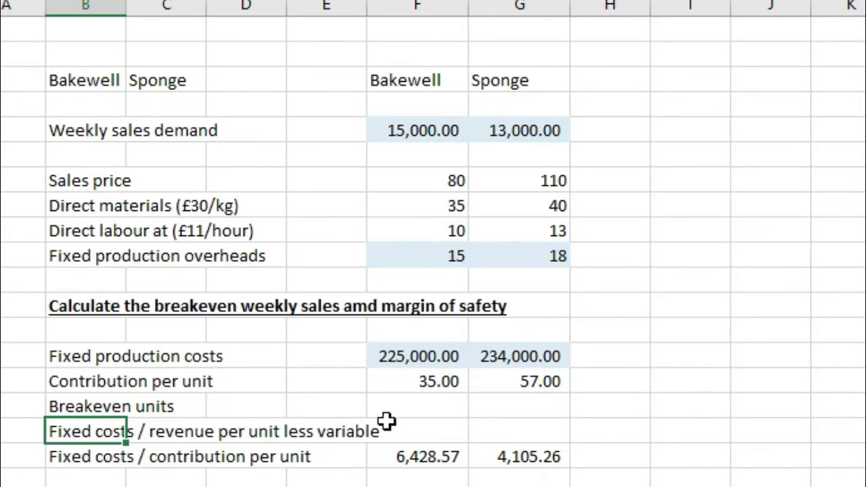
{"action": "left_click", "coordinate": [103, 457]}
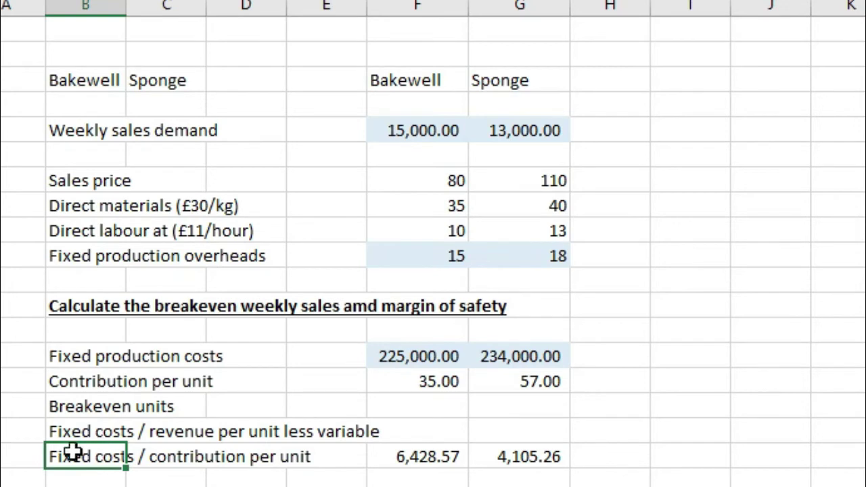
{"action": "left_click", "coordinate": [438, 454]}
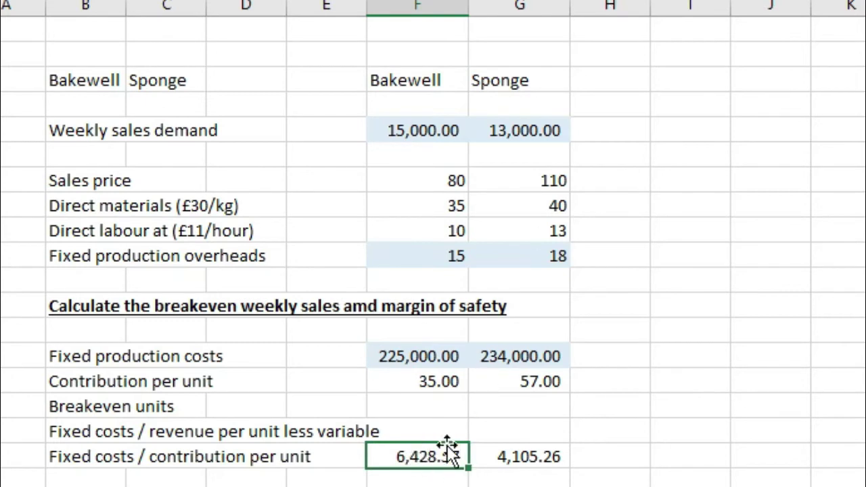
{"action": "left_click_drag", "start_coordinate": [442, 457], "coordinate": [545, 449]}
{"action": "left_click", "coordinate": [677, 0]}
{"action": "left_click", "coordinate": [658, 0]}
{"action": "left_click", "coordinate": [670, 0]}
{"action": "left_click", "coordinate": [670, 0]}
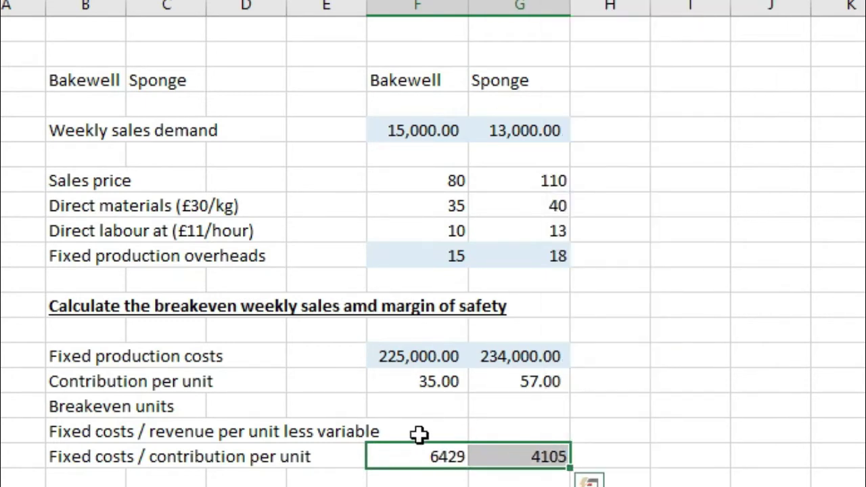
{"action": "left_click", "coordinate": [412, 457]}
Inspect the Bakewell (6429) and Sponge (4105) breakeven formulas without changing them.
{"action": "left_click", "coordinate": [439, 444]}
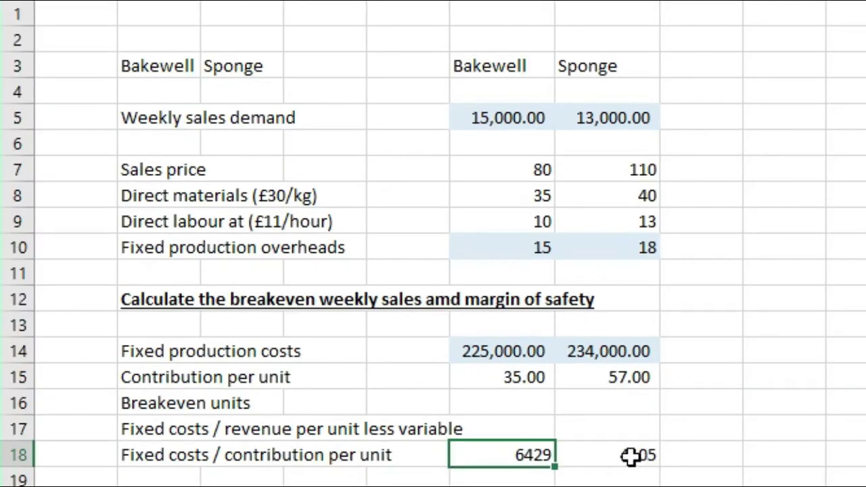
{"action": "left_click", "coordinate": [539, 458]}
{"action": "left_click", "coordinate": [490, 451]}
{"action": "key", "text": "F2"}
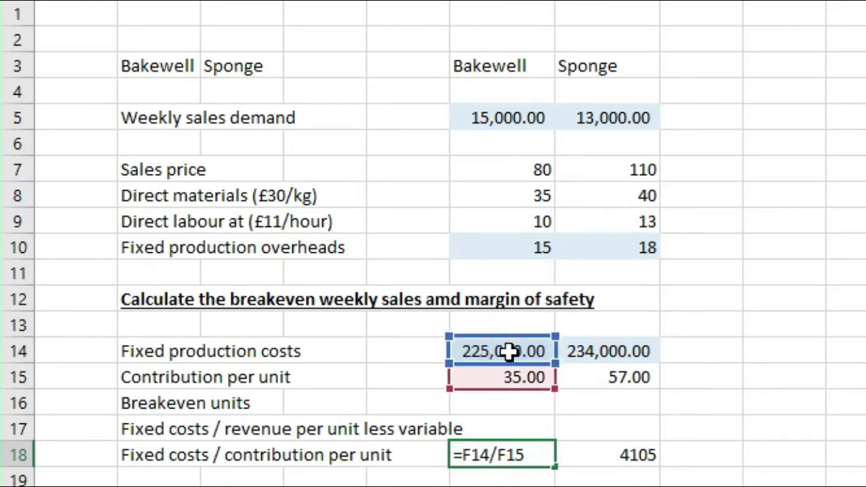
{"action": "key", "text": "Return"}
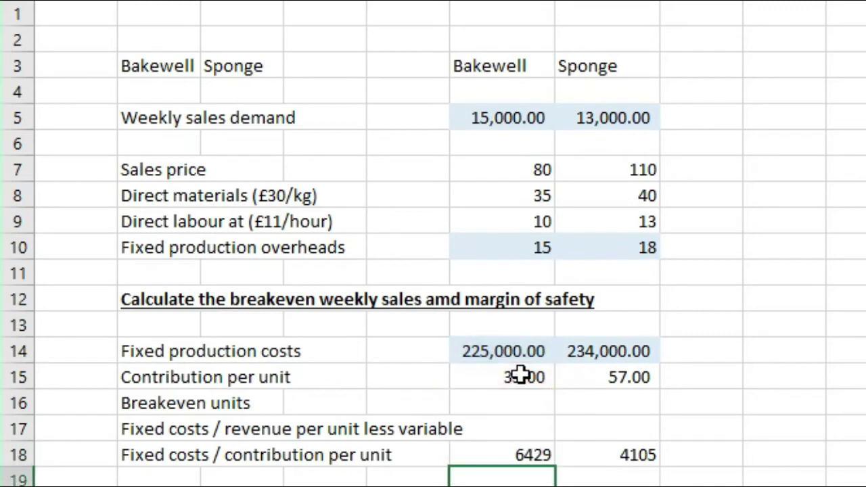
{"action": "left_click", "coordinate": [630, 457]}
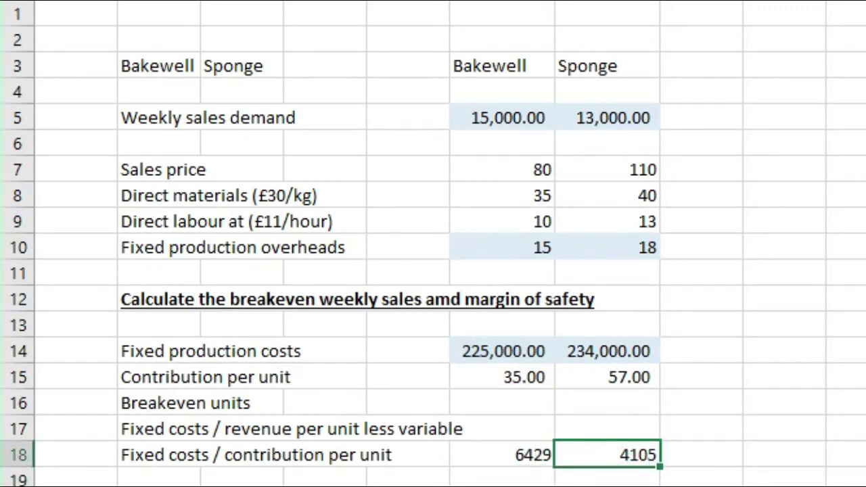
{"action": "key", "text": "F2"}
{"action": "key", "text": "Return"}
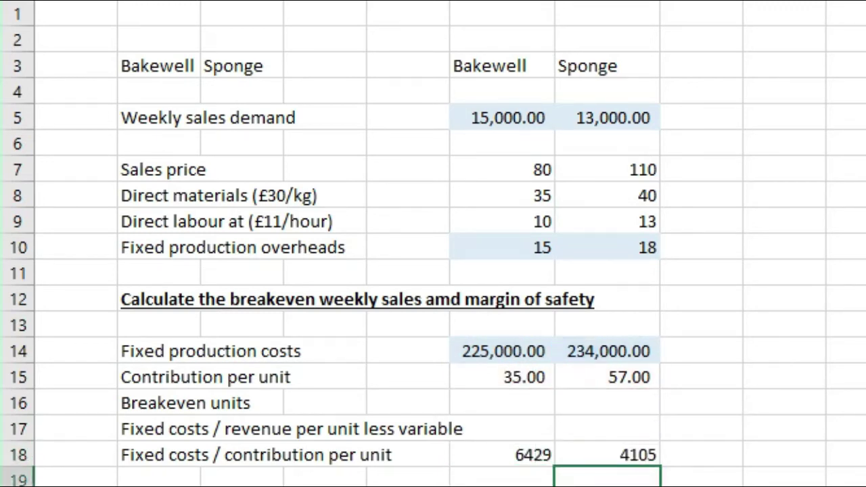
{"action": "left_click", "coordinate": [633, 458]}
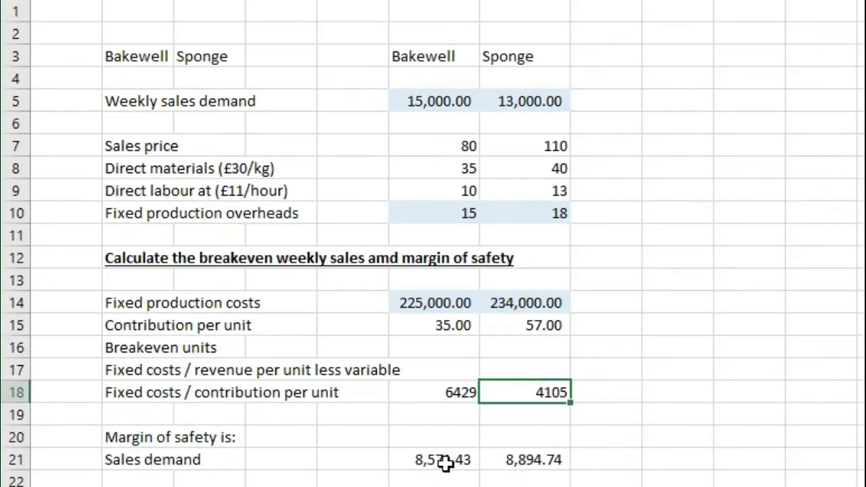
Remove both decimal places from the two margin of safety results.
{"action": "left_click_drag", "start_coordinate": [436, 460], "coordinate": [528, 459]}
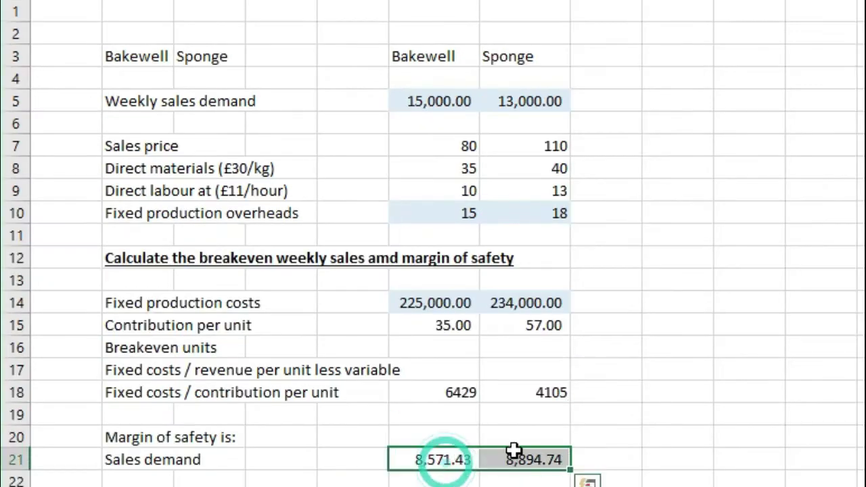
{"action": "key", "text": "alt+h"}
{"action": "key", "text": "9"}
{"action": "key", "text": "9"}
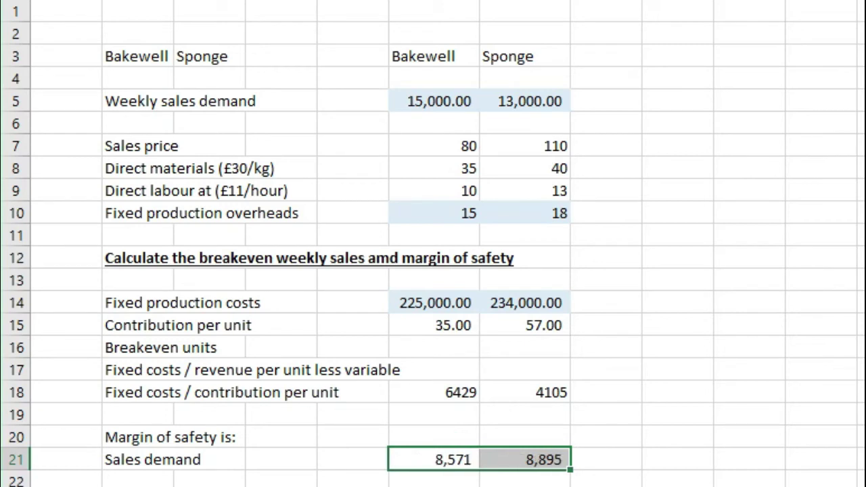
Inspect the Bakewell (8,571) and Sponge (8,895) margin of safety formulas.
{"action": "left_click", "coordinate": [433, 462]}
{"action": "key", "text": "F2"}
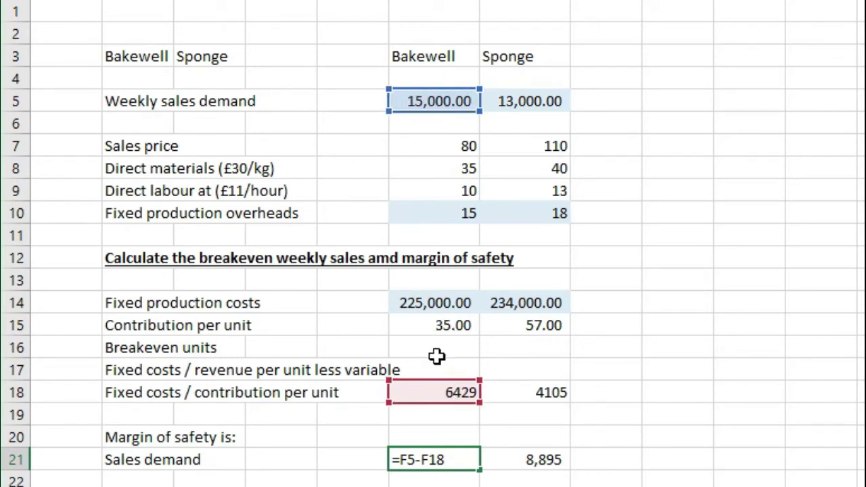
{"action": "key", "text": "Return"}
{"action": "left_click", "coordinate": [448, 459]}
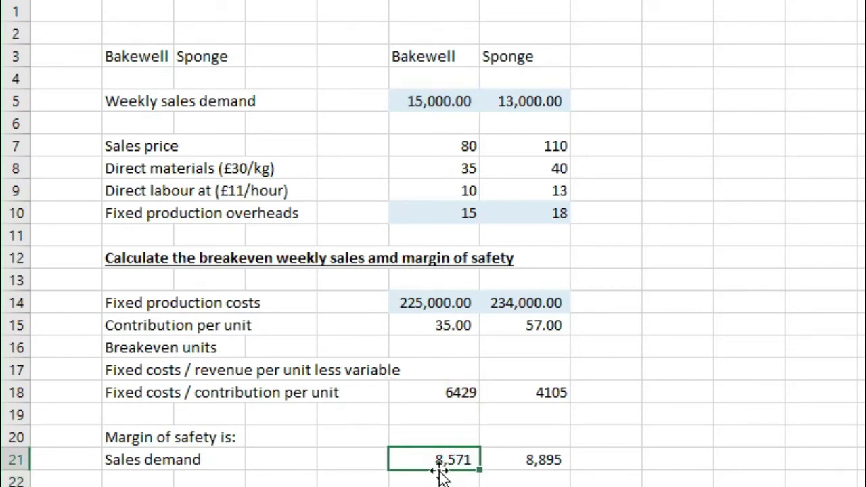
{"action": "left_click", "coordinate": [501, 460]}
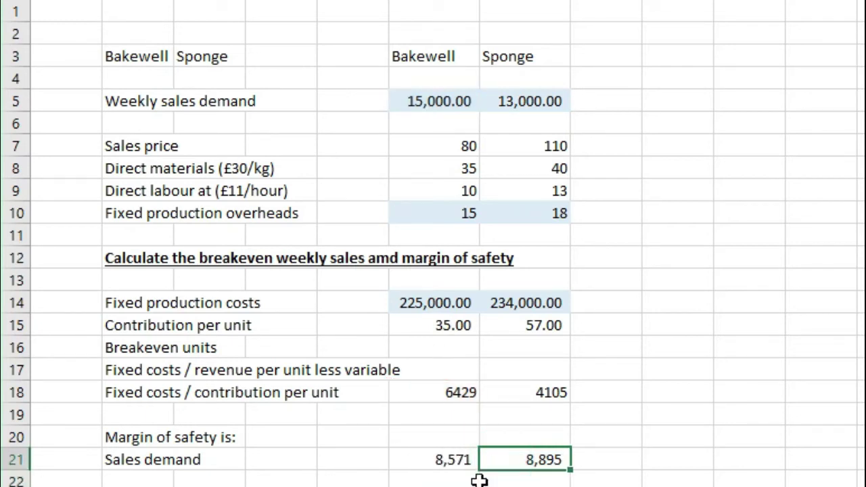
{"action": "key", "text": "F2"}
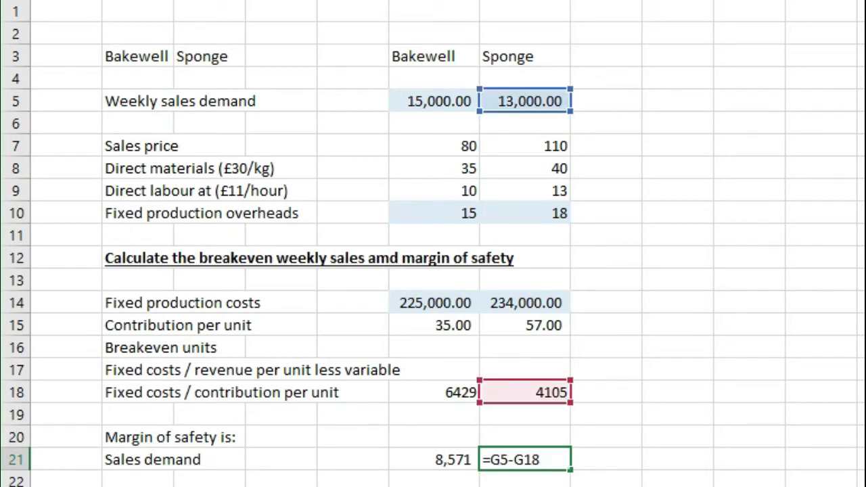
{"action": "key", "text": "Return"}
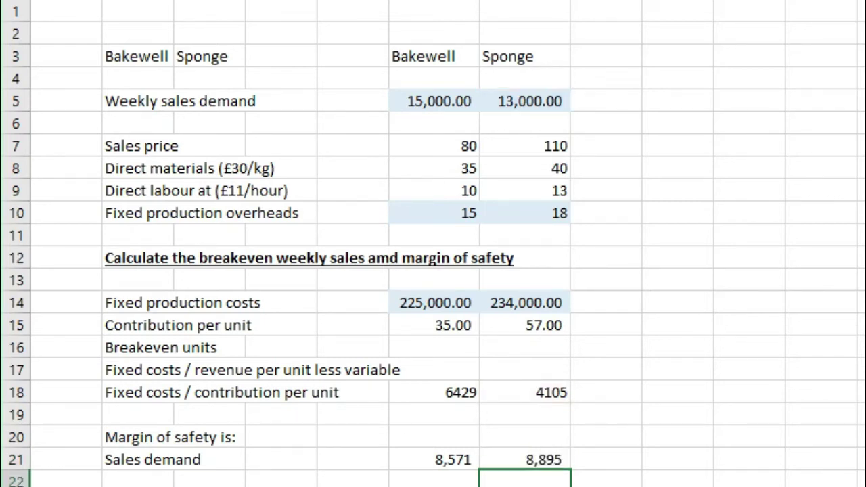
Add notes 'Same materials and labout', 32,000 labour hours, 32,000 kg of materials, and 'Total materials required for each'.
{"action": "scroll", "coordinate": [591, 72], "scroll_direction": "down", "scroll_amount": 2}
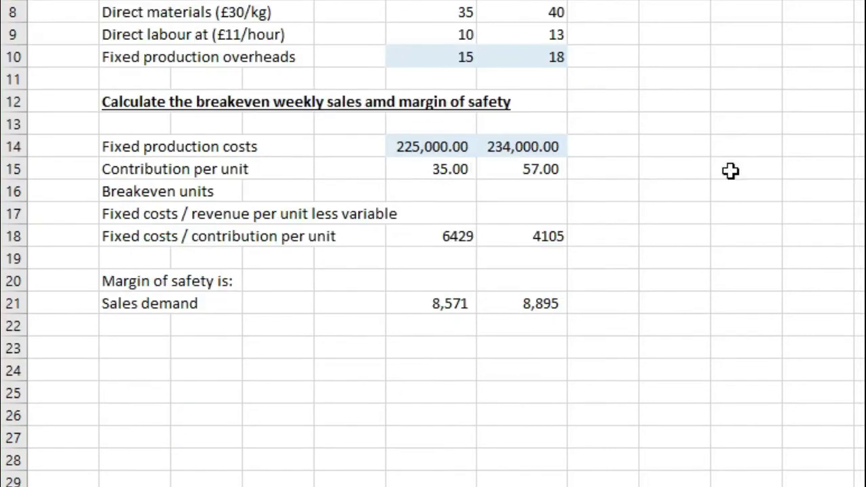
{"action": "left_click", "coordinate": [443, 373]}
{"action": "left_click", "coordinate": [159, 352]}
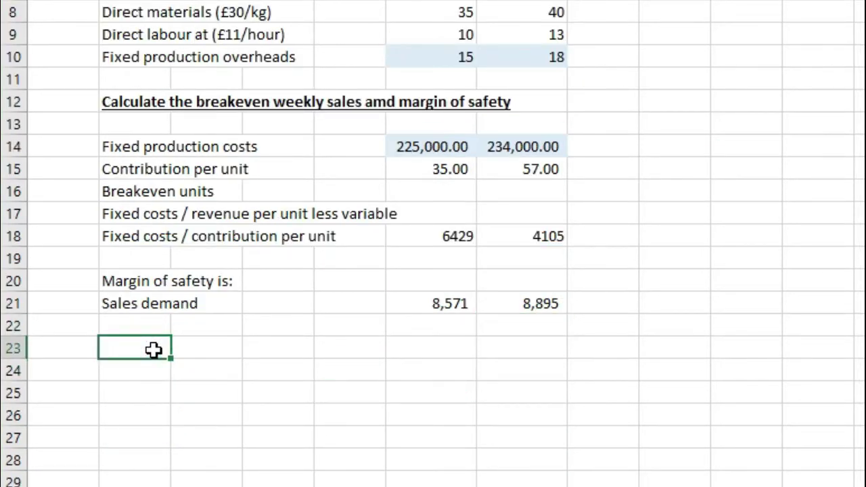
{"action": "type", "text": "Same mate"}
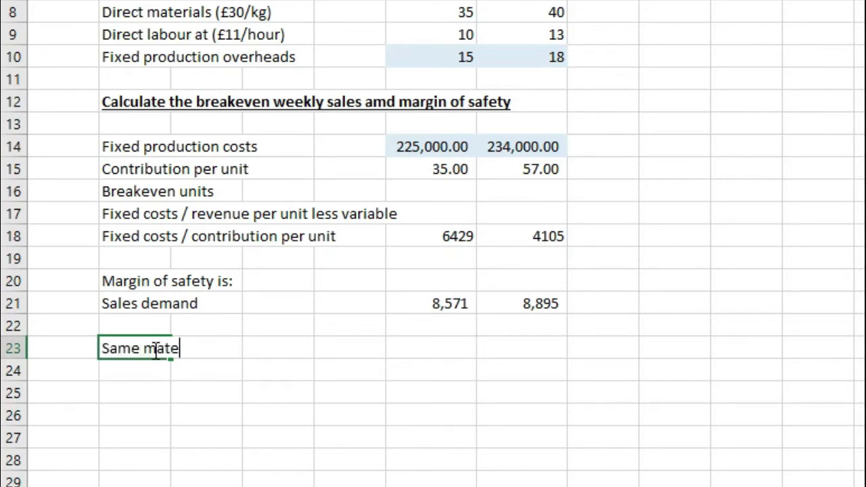
{"action": "type", "text": "rials and labout"}
{"action": "key", "text": "Return"}
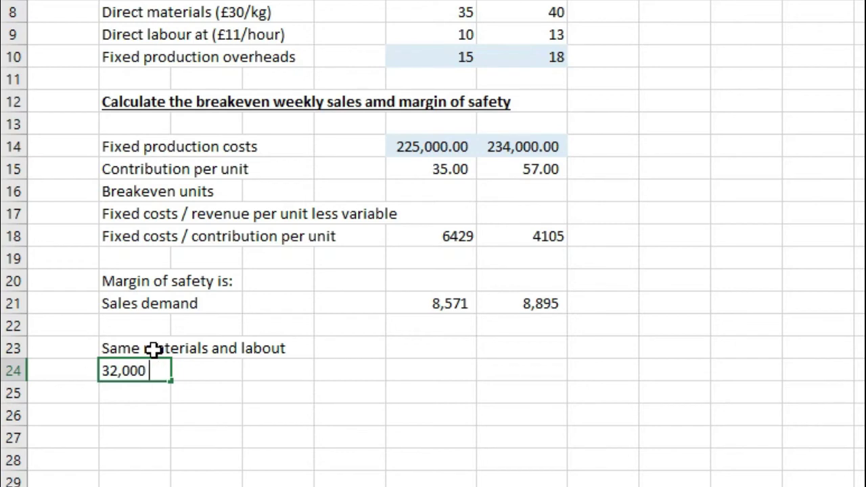
{"action": "type", "text": "our hours"}
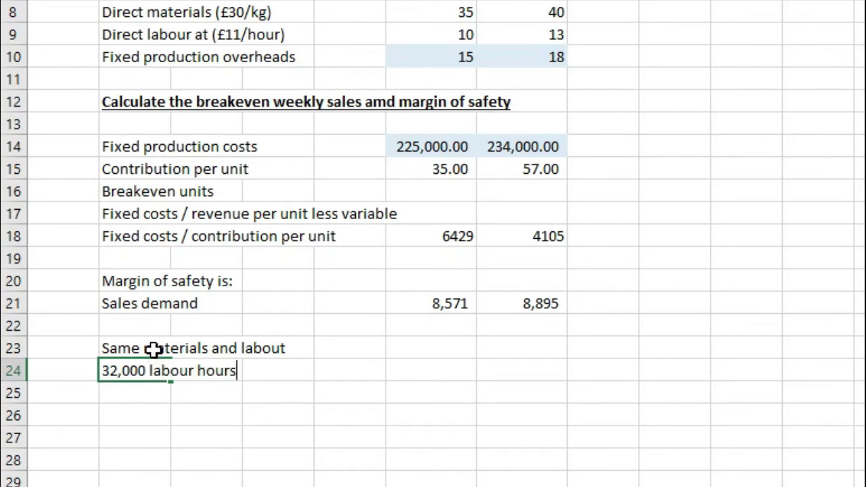
{"action": "key", "text": "Return"}
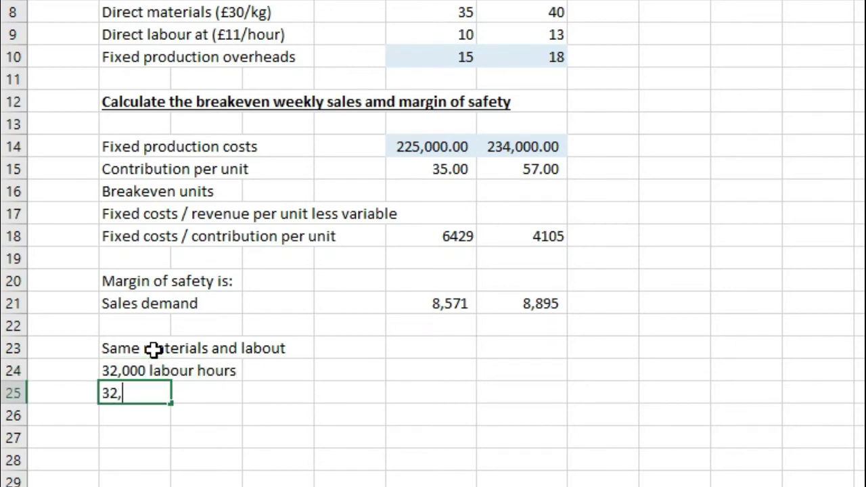
{"action": "type", "text": "32,000 kg of materials"}
{"action": "key", "text": "Return"}
{"action": "key", "text": "Return"}
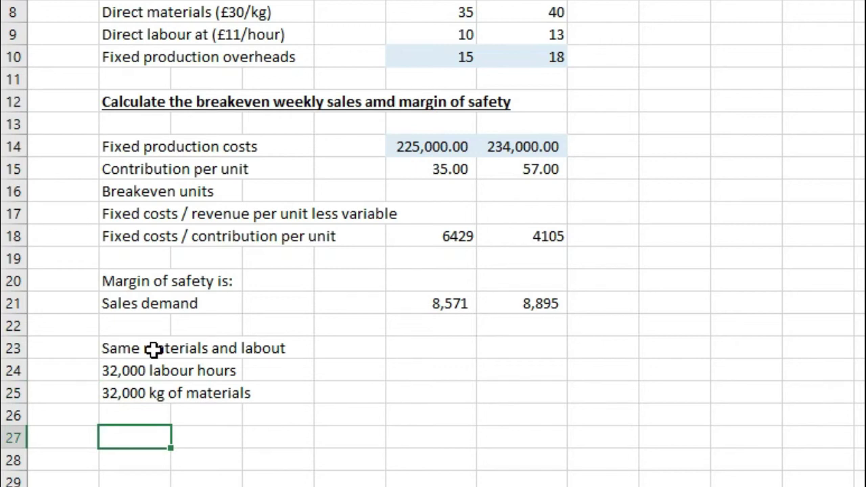
{"action": "type", "text": "Total materials required for each"}
{"action": "key", "text": "Tab"}
{"action": "key", "text": "Tab"}
Compute materials per unit from direct materials cost for both cakes: 1.17 and 1.33.
{"action": "key", "text": "shift+Tab"}
{"action": "left_click", "coordinate": [411, 475]}
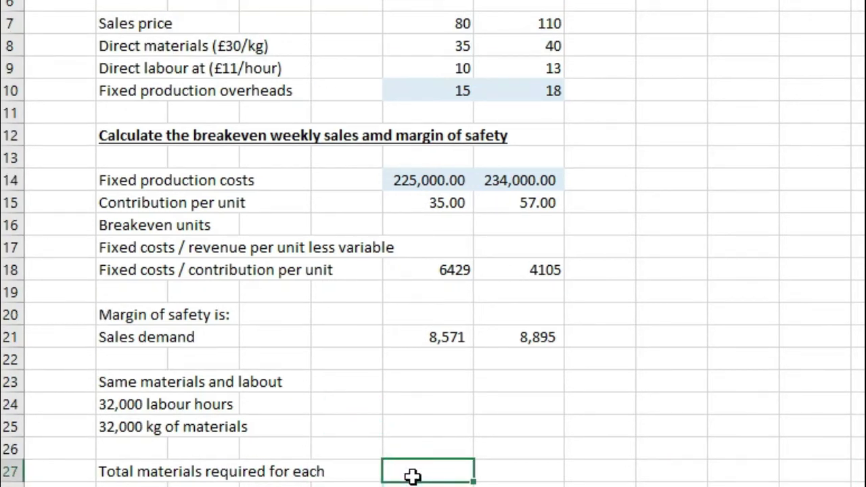
{"action": "type", "text": "="}
{"action": "left_click", "coordinate": [441, 47]}
{"action": "type", "text": "/30"}
{"action": "key", "text": "ctrl+Return"}
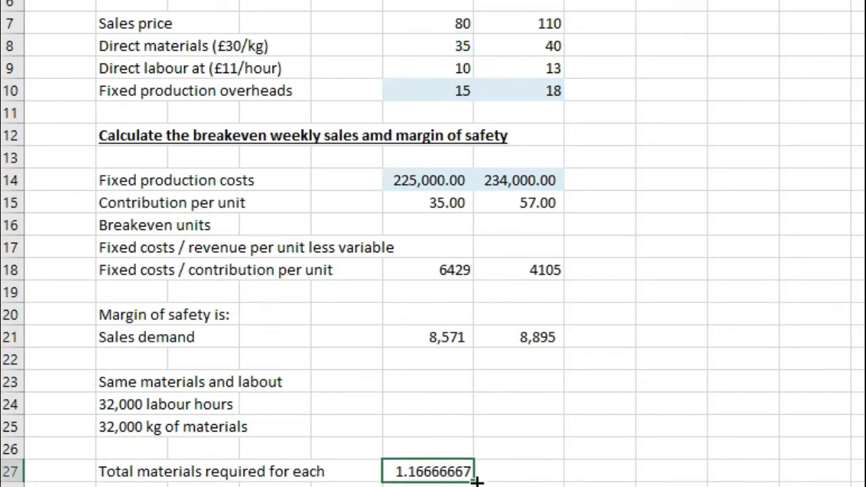
{"action": "left_click_drag", "start_coordinate": [475, 481], "coordinate": [542, 477]}
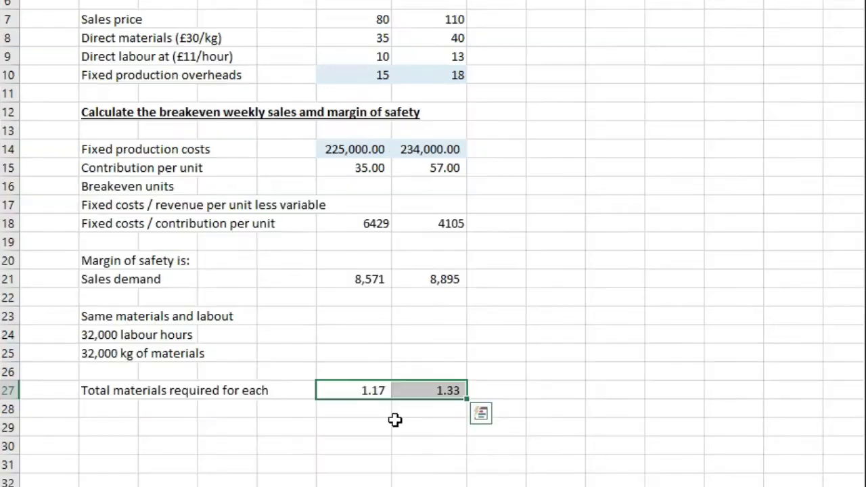
Multiply materials per unit by 15000 for both cakes, giving 17500 and 17333.3333.
{"action": "left_click", "coordinate": [379, 409]}
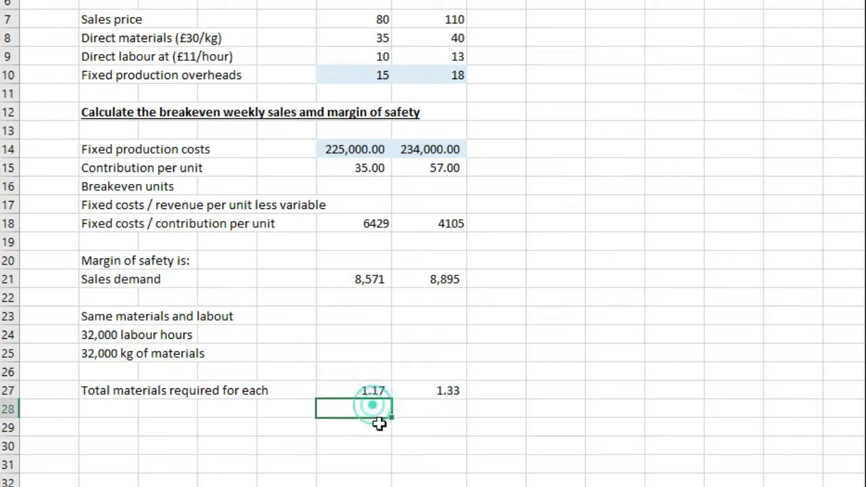
{"action": "type", "text": "="}
{"action": "left_click", "coordinate": [371, 387]}
{"action": "type", "text": "*"}
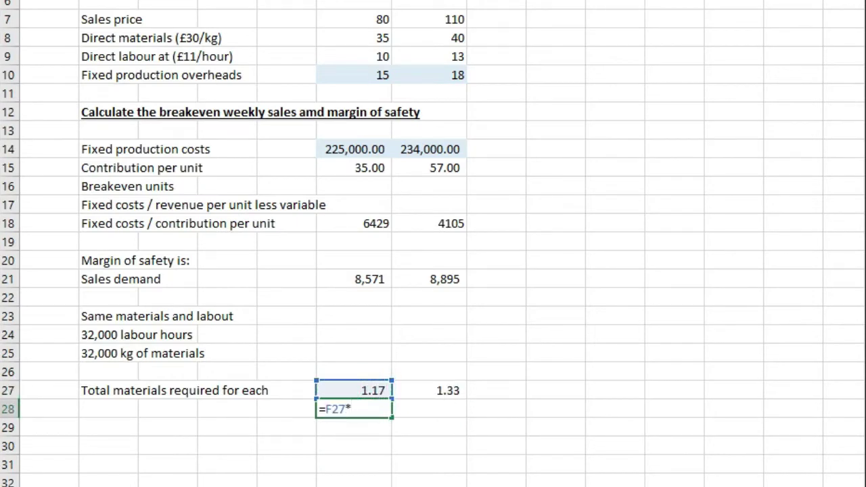
{"action": "type", "text": "15000"}
{"action": "key", "text": "Return"}
{"action": "left_click", "coordinate": [389, 410]}
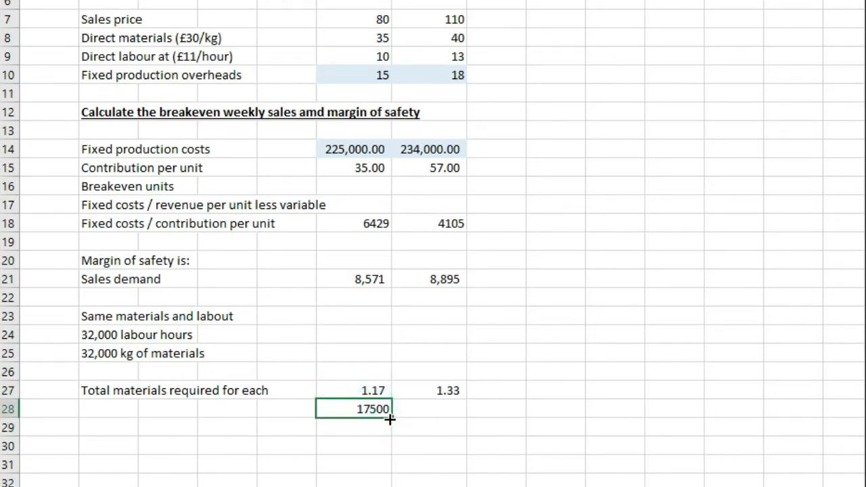
{"action": "left_click_drag", "start_coordinate": [390, 420], "coordinate": [468, 422]}
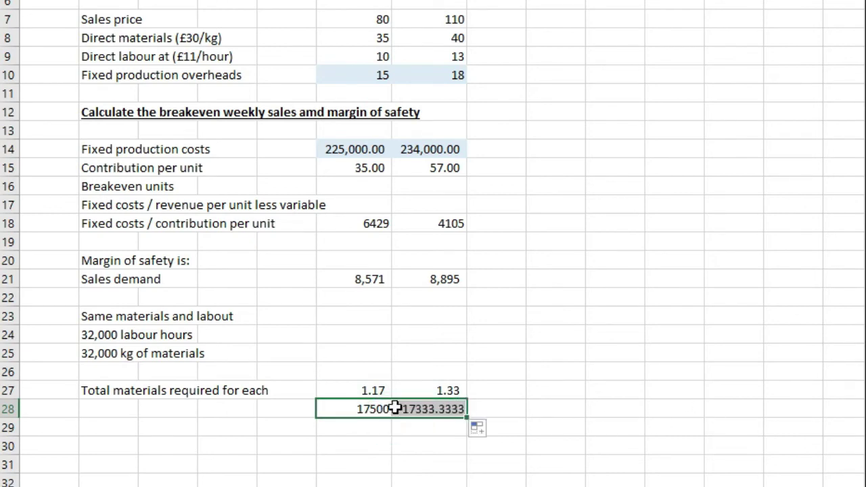
{"action": "left_click", "coordinate": [374, 409]}
{"action": "left_click", "coordinate": [435, 407]}
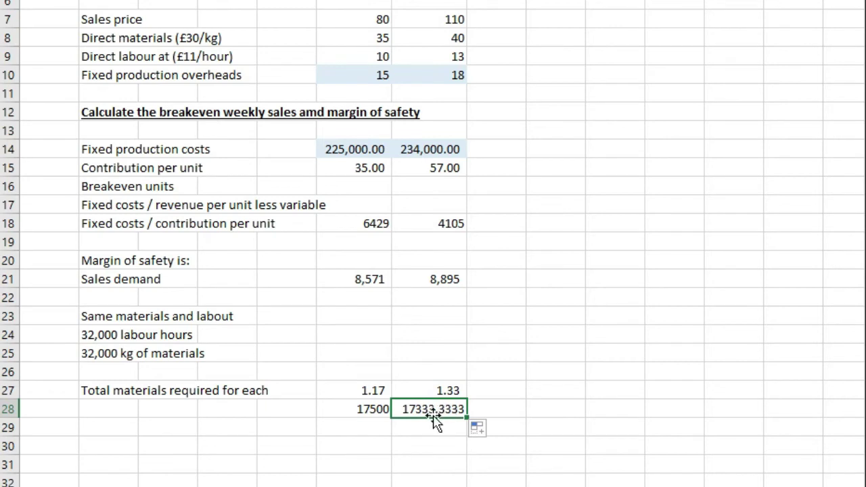
{"action": "left_click", "coordinate": [579, 408]}
{"action": "left_click", "coordinate": [116, 435]}
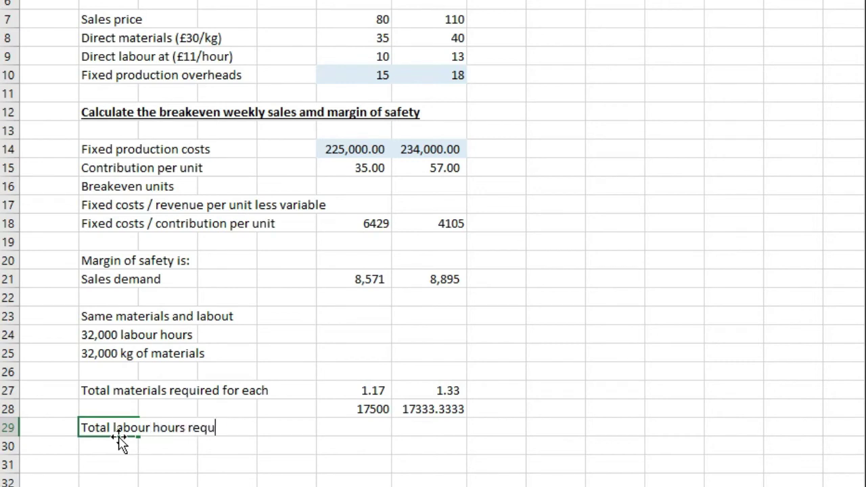
Add the 'Total labour hours required' label and compute labour hours per unit as labour cost divided by 11 for both products.
{"action": "type", "text": "Total labour hours required"}
{"action": "key", "text": "Right"}
{"action": "key", "text": "Right"}
{"action": "key", "text": "Right"}
{"action": "key", "text": "Right"}
{"action": "type", "text": "="}
{"action": "left_click", "coordinate": [343, 55]}
{"action": "type", "text": "/11"}
{"action": "key", "text": "Return"}
{"action": "left_click", "coordinate": [388, 432]}
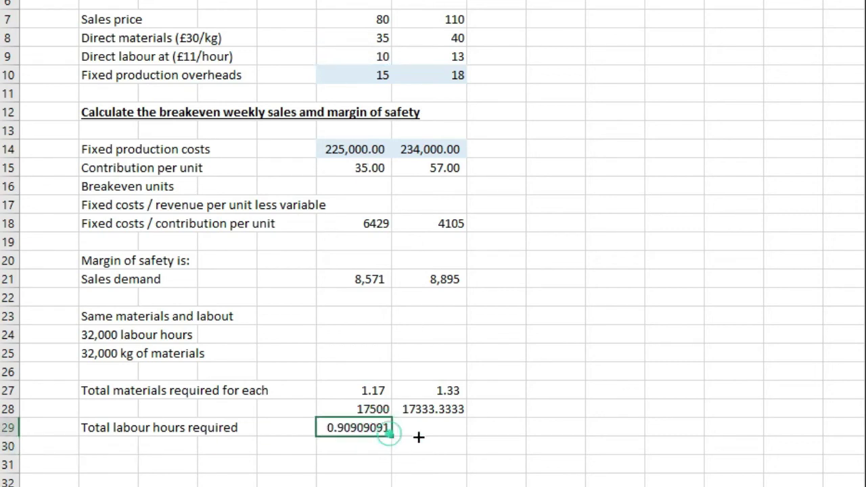
{"action": "left_click_drag", "start_coordinate": [440, 438], "coordinate": [441, 433]}
Check the per-unit formulas and show labour hours per unit (0.91, 1.18) to two decimals.
{"action": "left_click_drag", "start_coordinate": [373, 390], "coordinate": [447, 390]}
{"action": "left_click_drag", "start_coordinate": [384, 38], "coordinate": [436, 39]}
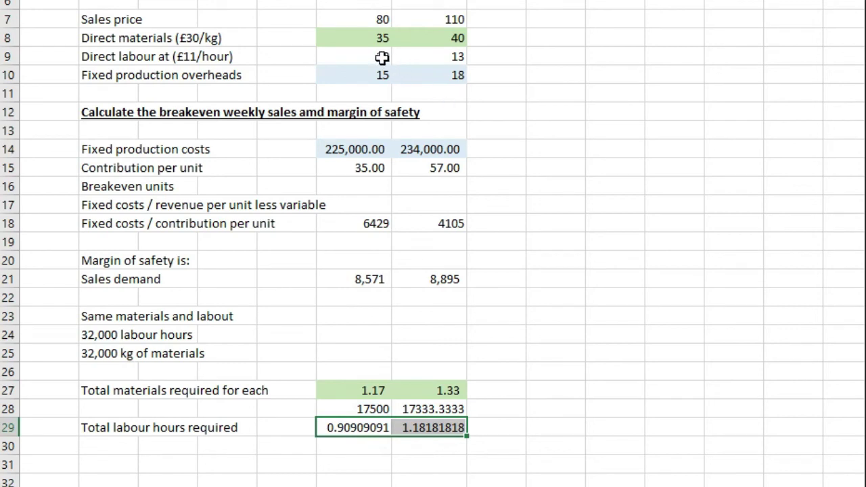
{"action": "left_click_drag", "start_coordinate": [380, 58], "coordinate": [440, 58]}
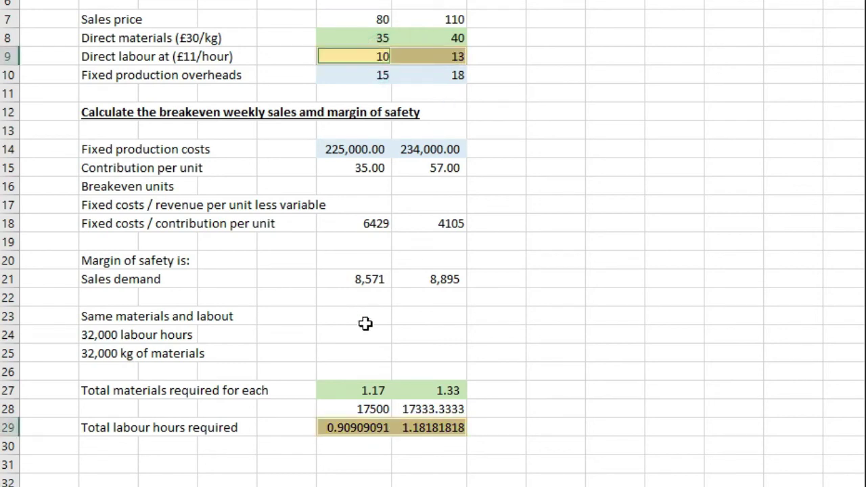
{"action": "left_click", "coordinate": [410, 426]}
{"action": "key", "text": "F2"}
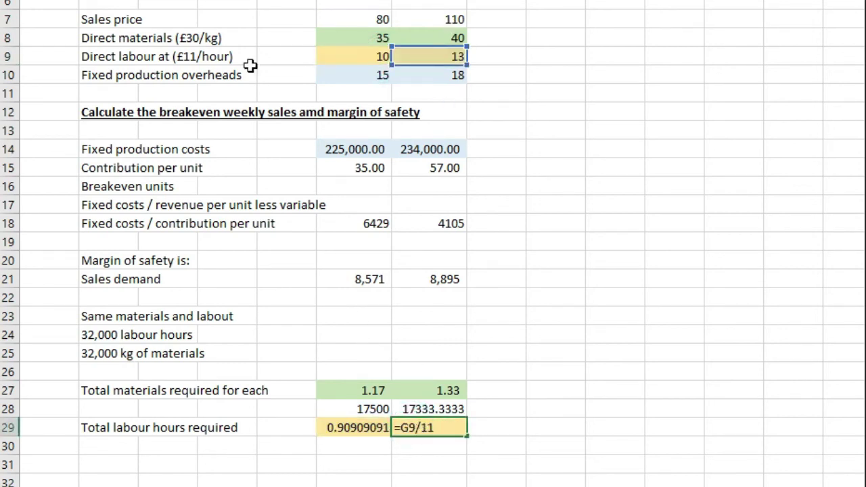
{"action": "key", "text": "Return"}
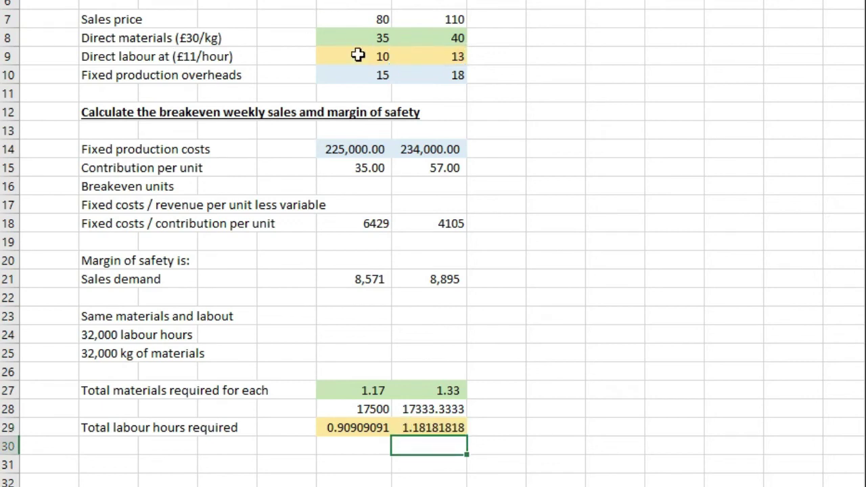
{"action": "left_click_drag", "start_coordinate": [361, 428], "coordinate": [427, 428]}
{"action": "key", "text": "ctrl+shift+1"}
Calculate total labour hours as =F29*F6 for both products, giving 13,636.36 and 15,363.64 in Comma Style.
{"action": "left_click", "coordinate": [369, 443]}
{"action": "type", "text": "="}
{"action": "left_click", "coordinate": [371, 428]}
{"action": "type", "text": "*"}
{"action": "left_click", "coordinate": [360, 5]}
{"action": "key", "text": "Return"}
{"action": "left_click", "coordinate": [379, 446]}
{"action": "left_click_drag", "start_coordinate": [391, 455], "coordinate": [447, 448]}
{"action": "key", "text": "ctrl+shift+1"}
{"action": "left_click", "coordinate": [611, 448]}
{"action": "left_click", "coordinate": [369, 448]}
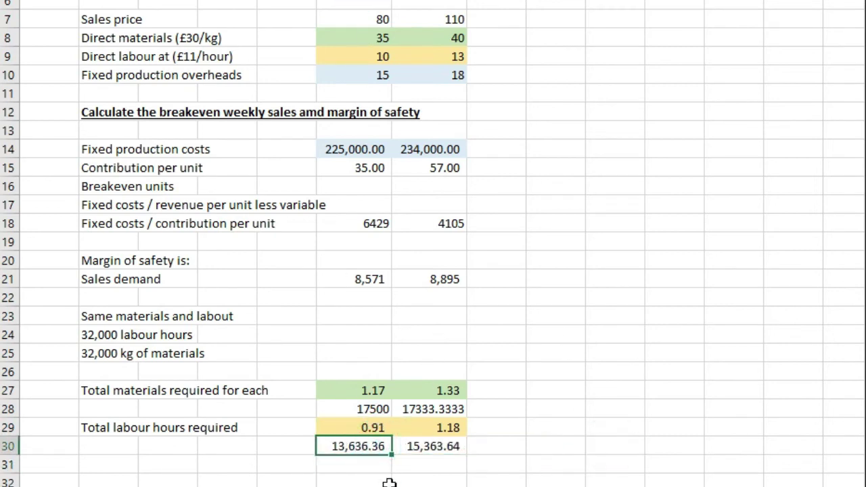
{"action": "left_click", "coordinate": [445, 448]}
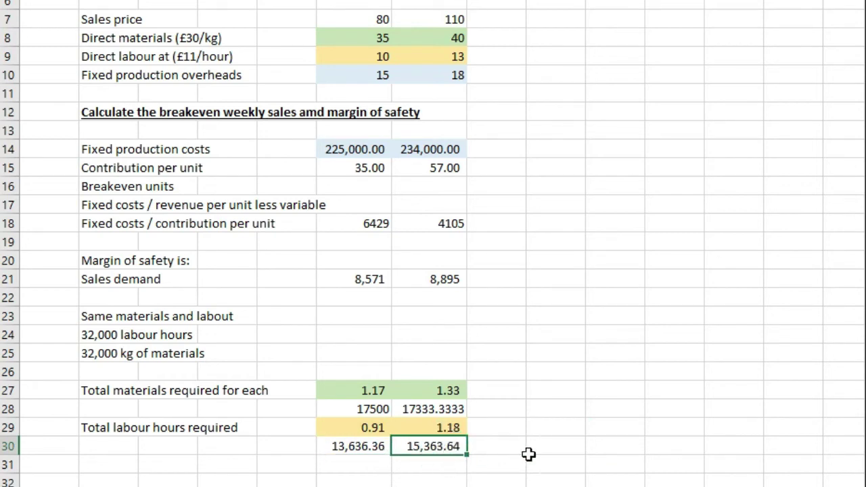
{"action": "left_click", "coordinate": [618, 441]}
{"action": "left_click", "coordinate": [120, 480]}
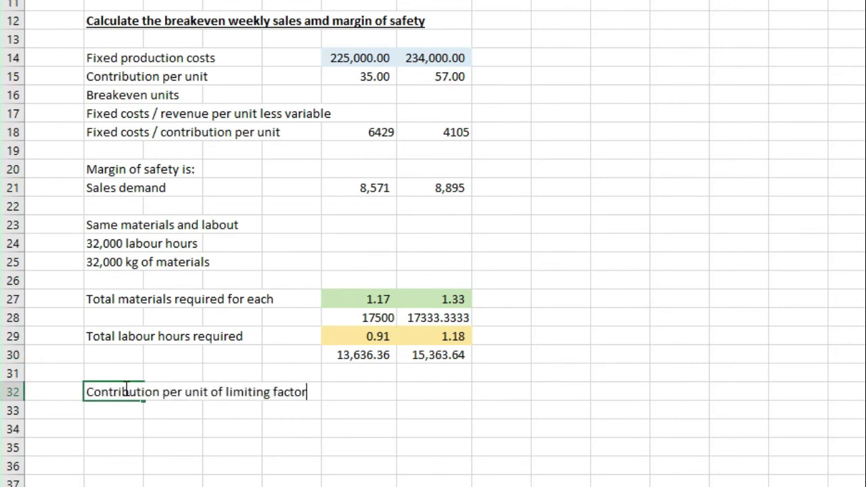
Add the labels 'Contribution per unit of limiting factor' and 'to 2 decimal places'.
{"action": "type", "text": "Contribution per unit of limiting factor"}
{"action": "key", "text": "Return"}
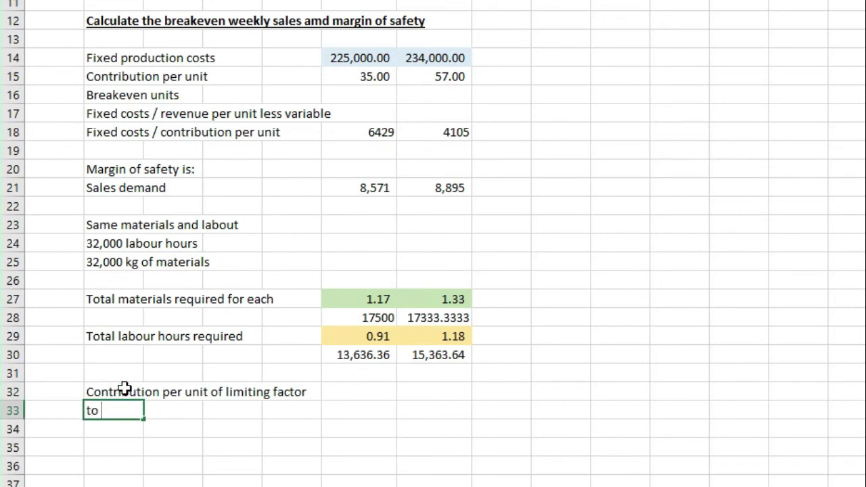
{"action": "type", "text": "to 2 decimal places"}
{"action": "left_click", "coordinate": [619, 242]}
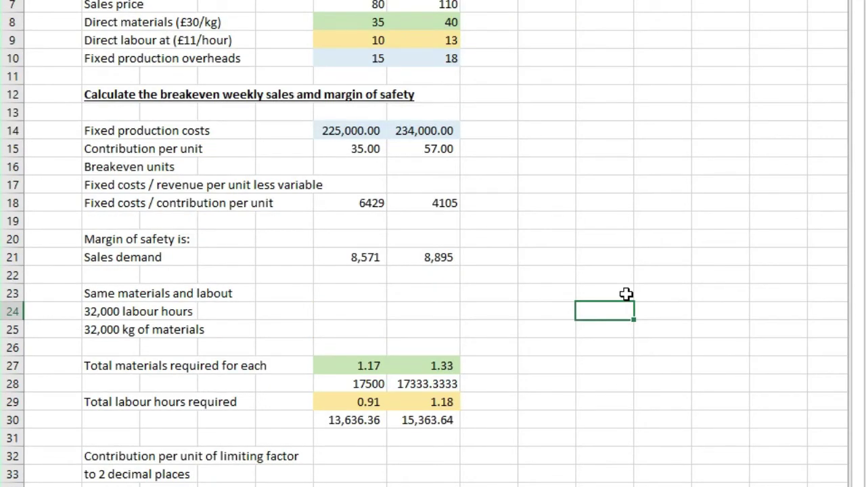
Fix the 'labout' misspelling in the materials and labour note.
{"action": "left_click", "coordinate": [122, 297]}
{"action": "type", "text": "labout"}
{"action": "key", "text": "Escape"}
{"action": "key", "text": "Down"}
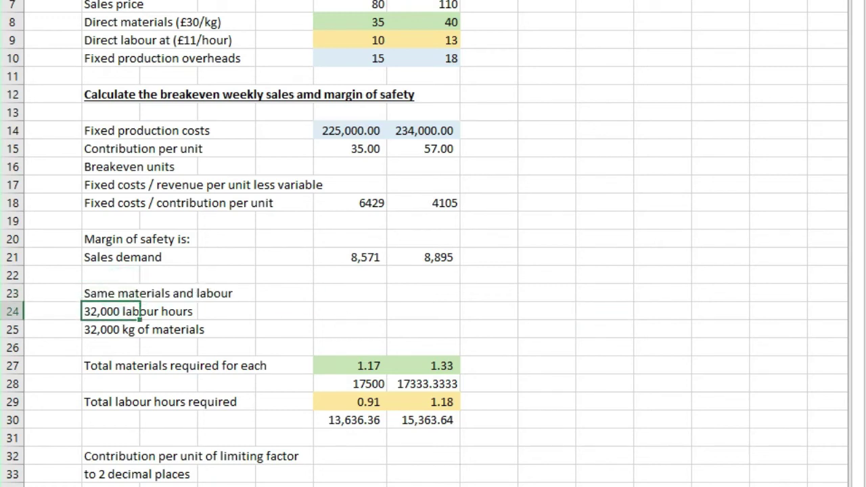
{"action": "left_click", "coordinate": [116, 304]}
AutoSum total materials needed (34,833.33) with comma format and copy the sum to the labour hours row.
{"action": "left_click", "coordinate": [488, 383]}
{"action": "key", "text": "alt+equal"}
{"action": "key", "text": "Return"}
{"action": "left_click", "coordinate": [505, 382]}
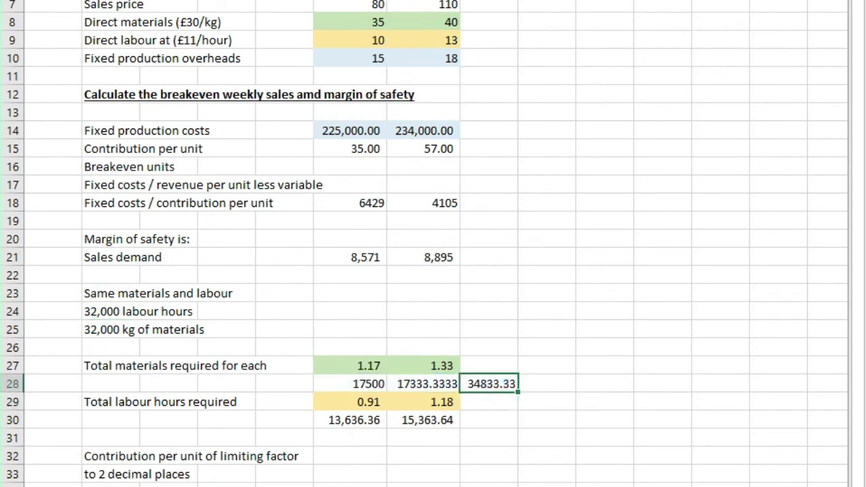
{"action": "key", "text": "ctrl+shift+1"}
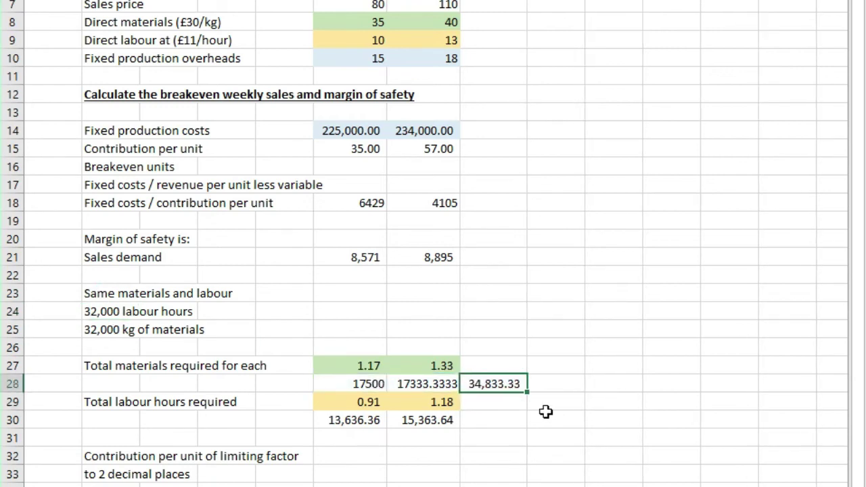
{"action": "key", "text": "ctrl+c"}
{"action": "left_click", "coordinate": [488, 421]}
{"action": "key", "text": "ctrl+v"}
{"action": "key", "text": "Escape"}
Give the 29,000.00 labour hours total a gold fill and compare the totals with the 32,000 limits.
{"action": "left_click", "coordinate": [506, 384]}
{"action": "left_click", "coordinate": [498, 422]}
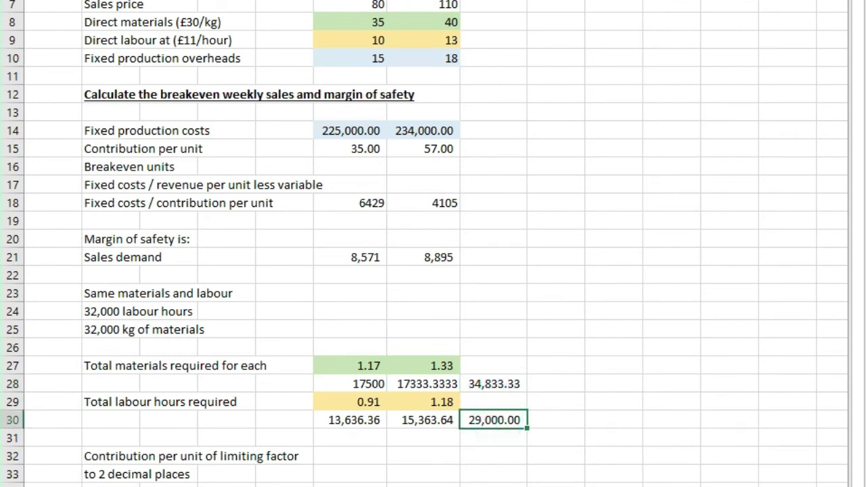
{"action": "key", "text": "F4"}
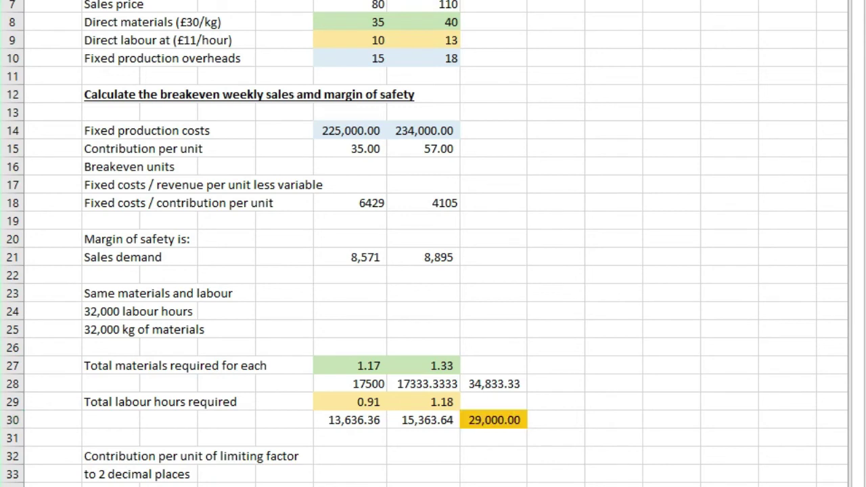
{"action": "left_click_drag", "start_coordinate": [377, 423], "coordinate": [438, 416]}
{"action": "left_click", "coordinate": [499, 417]}
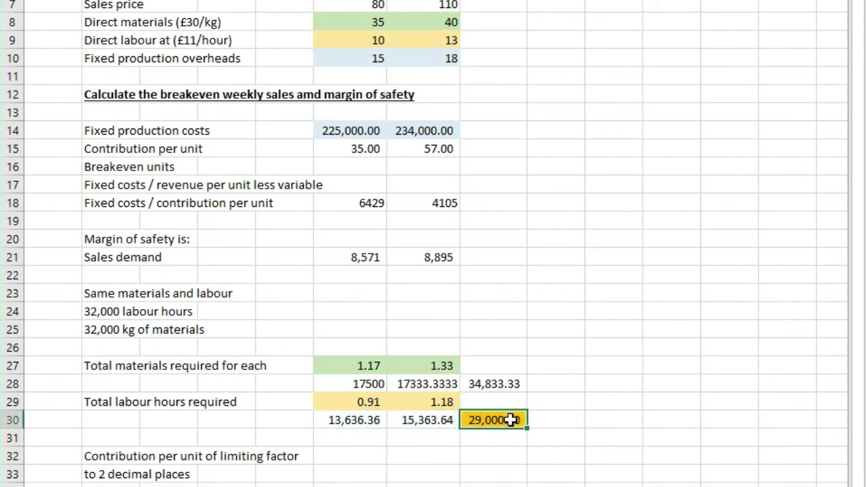
{"action": "left_click_drag", "start_coordinate": [93, 310], "coordinate": [187, 304]}
{"action": "left_click", "coordinate": [504, 384]}
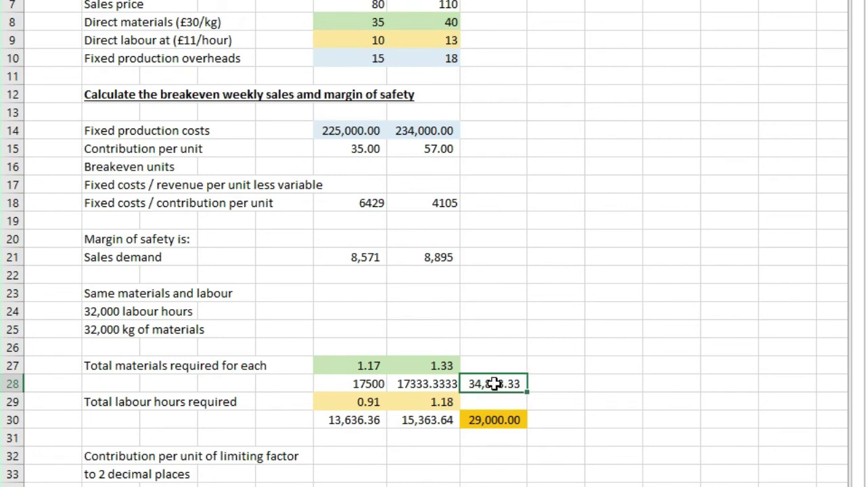
{"action": "left_click", "coordinate": [112, 330]}
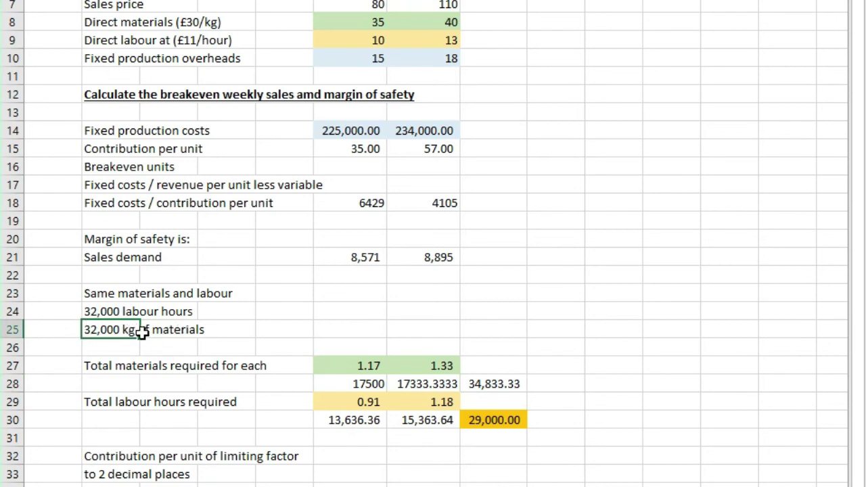
Enter =E27 for contribution per limiting factor and fill it right, giving 1.17 and 1.33.
{"action": "scroll", "coordinate": [142, 331], "scroll_direction": "down", "scroll_amount": 2}
{"action": "left_click_drag", "start_coordinate": [99, 384], "coordinate": [337, 380]}
{"action": "left_click", "coordinate": [351, 381]}
{"action": "type", "text": "="}
{"action": "left_click", "coordinate": [369, 291]}
{"action": "key", "text": "Return"}
{"action": "left_click", "coordinate": [369, 382]}
{"action": "left_click_drag", "start_coordinate": [387, 391], "coordinate": [452, 385]}
Add the 'Optimal production units' label and check the 43.75% and 51.82% contribution ratios.
{"action": "left_click", "coordinate": [114, 430]}
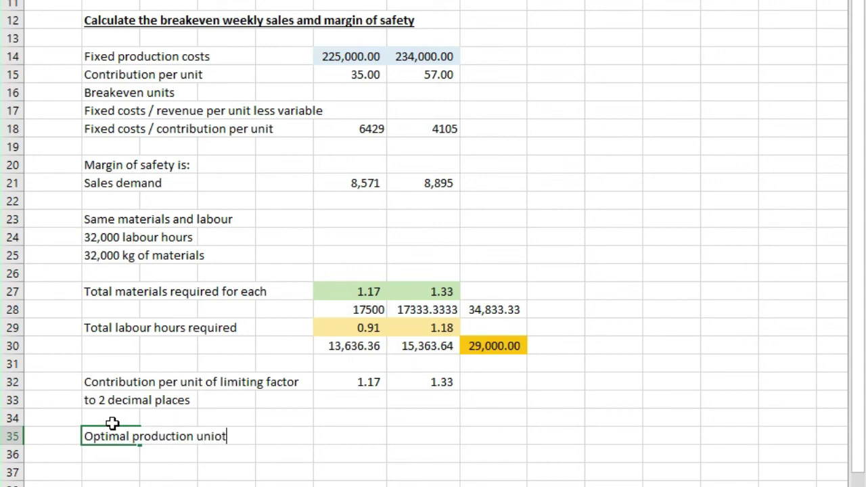
{"action": "type", "text": "Optimal production units"}
{"action": "key", "text": "Tab"}
{"action": "key", "text": "Tab"}
{"action": "key", "text": "Tab"}
{"action": "key", "text": "Tab"}
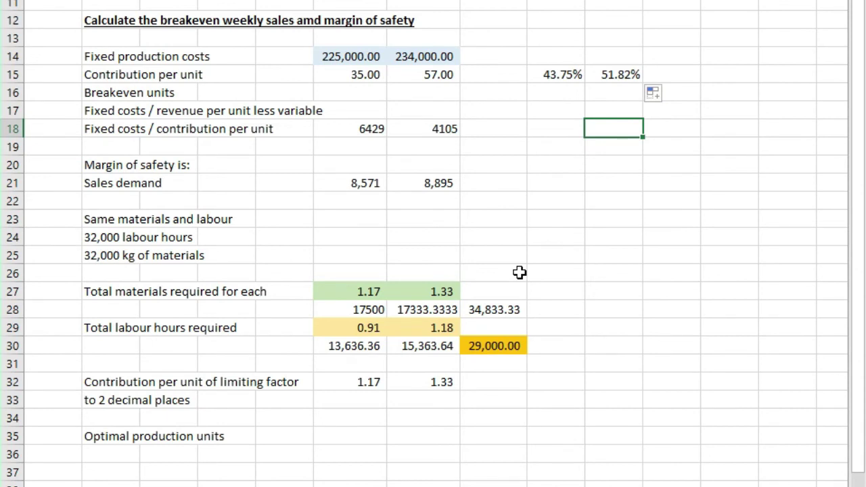
{"action": "left_click", "coordinate": [611, 73]}
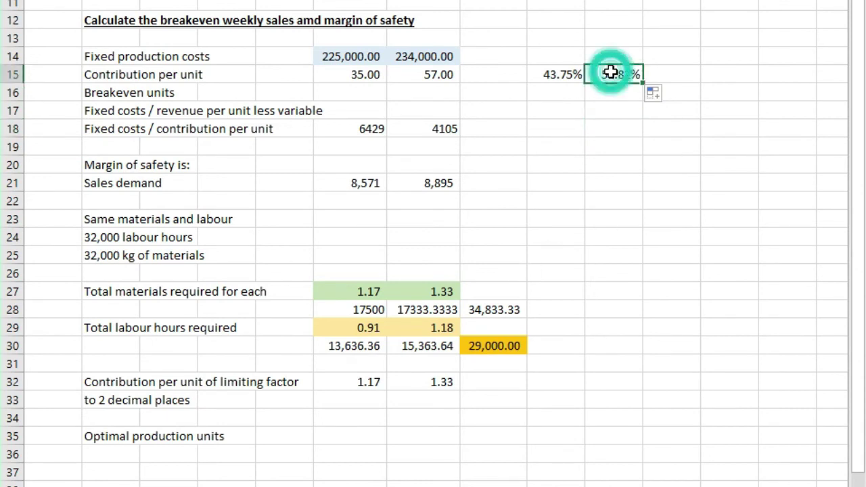
{"action": "left_click", "coordinate": [574, 75]}
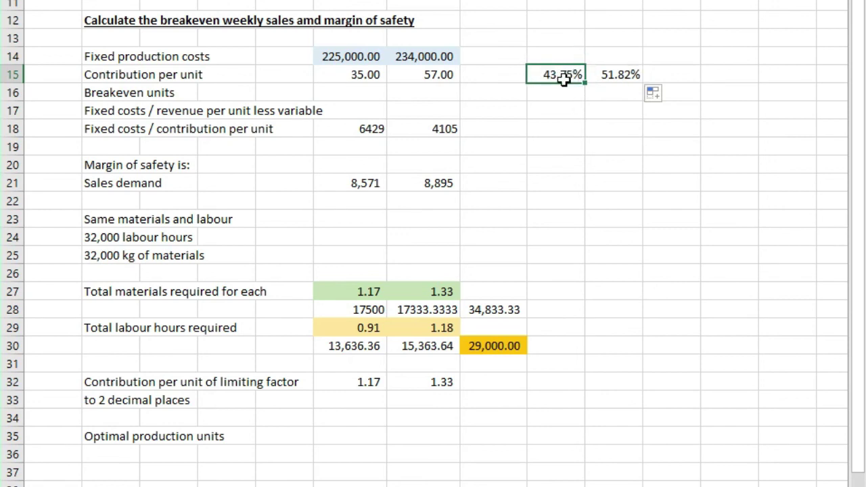
{"action": "left_click", "coordinate": [613, 75]}
Enter 13000 as Sponge's optimal production units.
{"action": "left_click", "coordinate": [429, 431]}
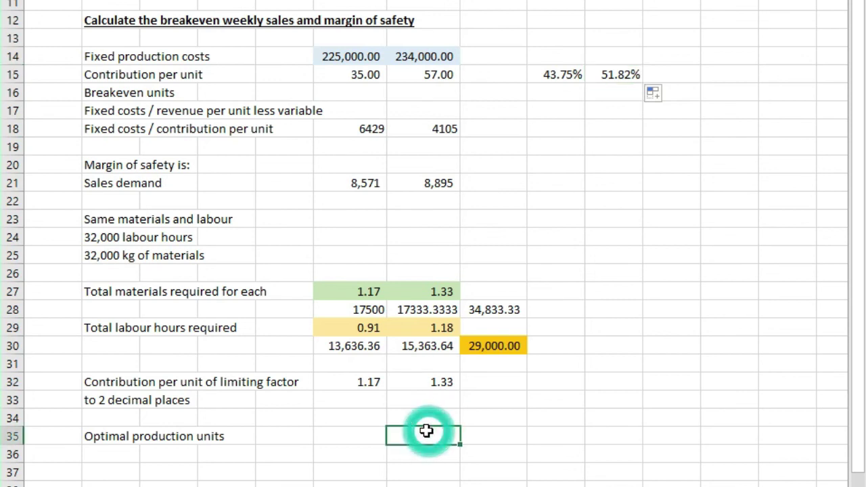
{"action": "type", "text": "130"}
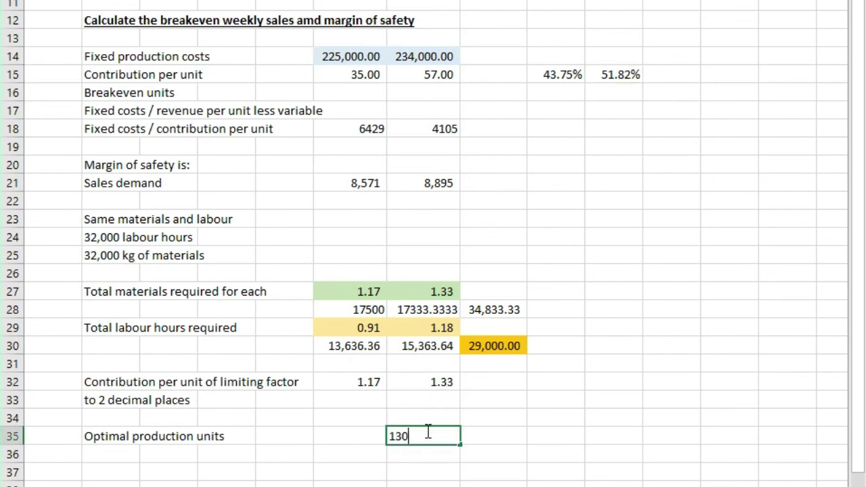
{"action": "type", "text": "00"}
{"action": "key", "text": "Return"}
{"action": "key", "text": "Up"}
{"action": "key", "text": "Left"}
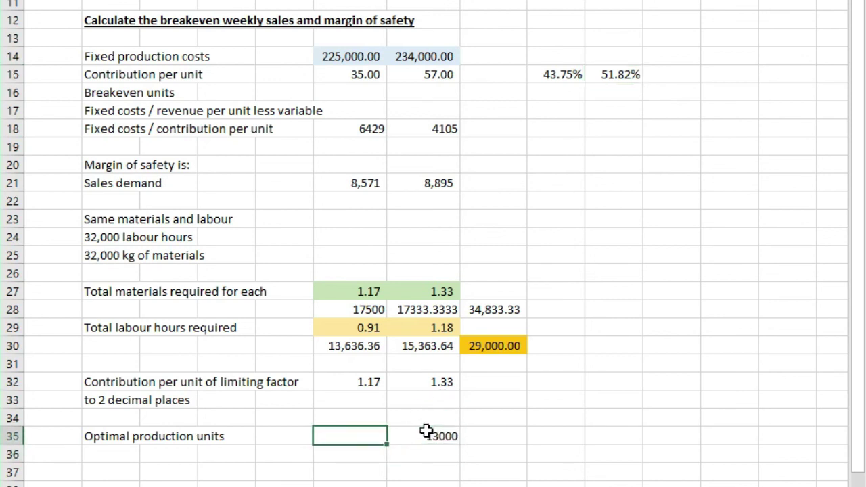
Add a 'Materials used' row with Sponge's =E28 (17,333.33), comma-formatting the units and materials values.
{"action": "left_click", "coordinate": [112, 455]}
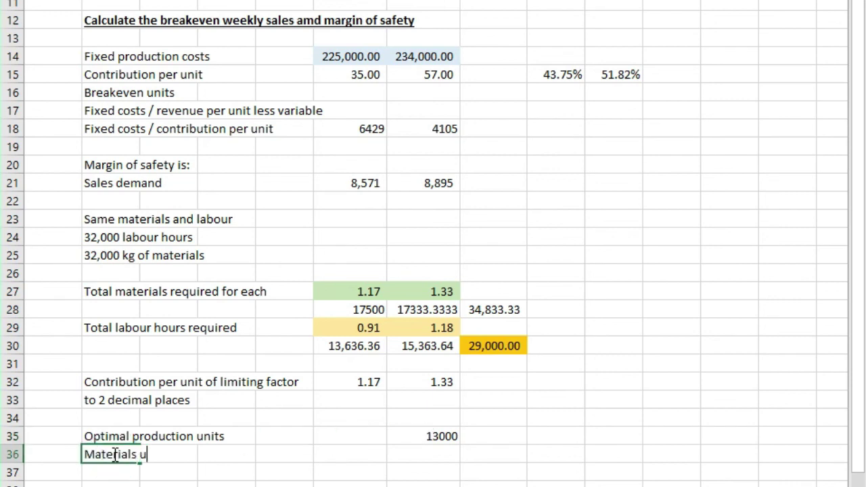
{"action": "key", "text": "Right"}
{"action": "key", "text": "Right"}
{"action": "key", "text": "Right"}
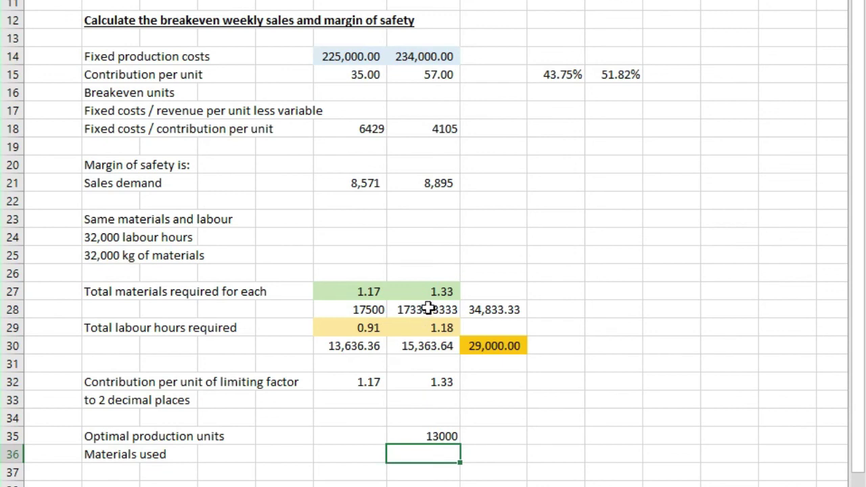
{"action": "left_click", "coordinate": [428, 309]}
{"action": "key", "text": "Return"}
{"action": "left_click", "coordinate": [446, 455]}
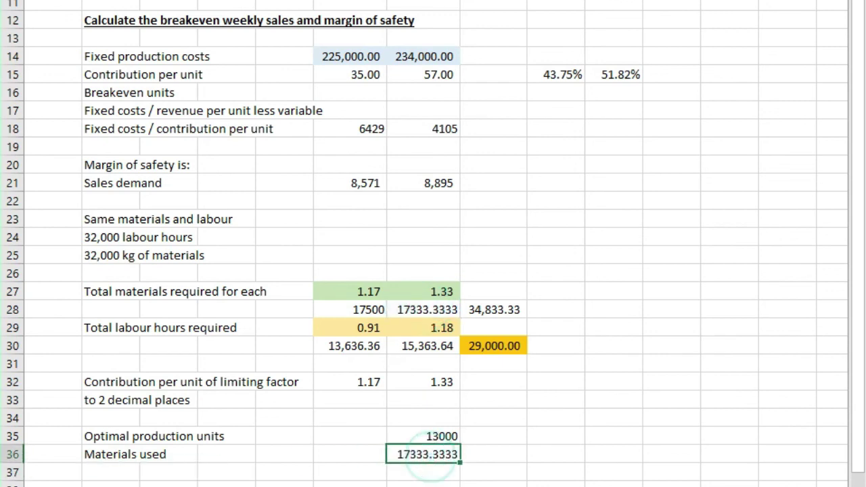
{"action": "key", "text": "ctrl+shift+1"}
{"action": "left_click_drag", "start_coordinate": [448, 437], "coordinate": [444, 455]}
{"action": "key", "text": "ctrl+shift+1"}
{"action": "left_click", "coordinate": [410, 455]}
{"action": "left_click", "coordinate": [362, 454]}
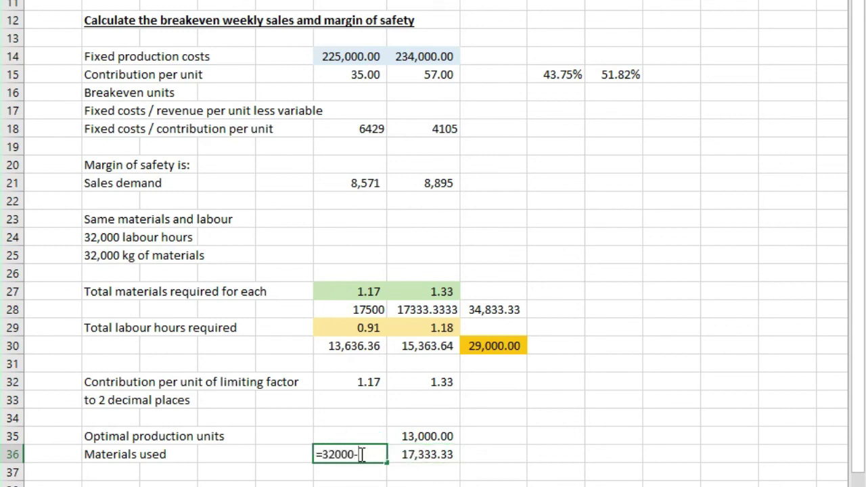
{"action": "type", "text": "=32000-17333"}
{"action": "key", "text": "Return"}
{"action": "left_click", "coordinate": [360, 456]}
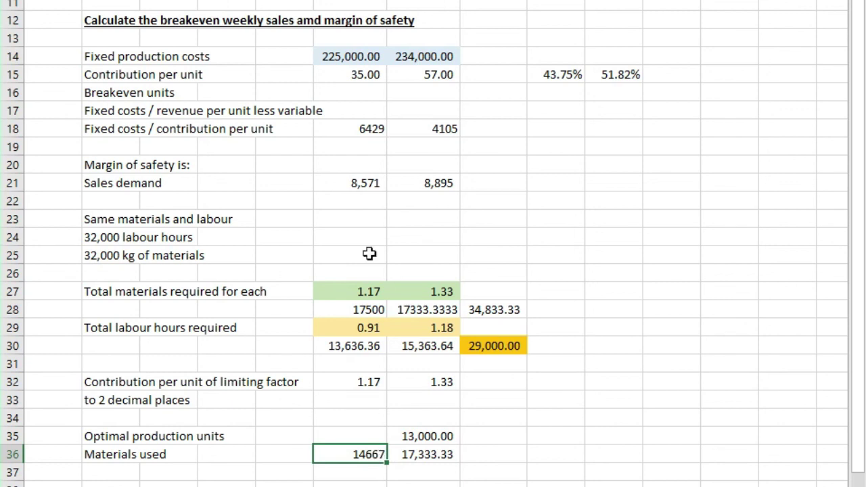
{"action": "key", "text": "F4"}
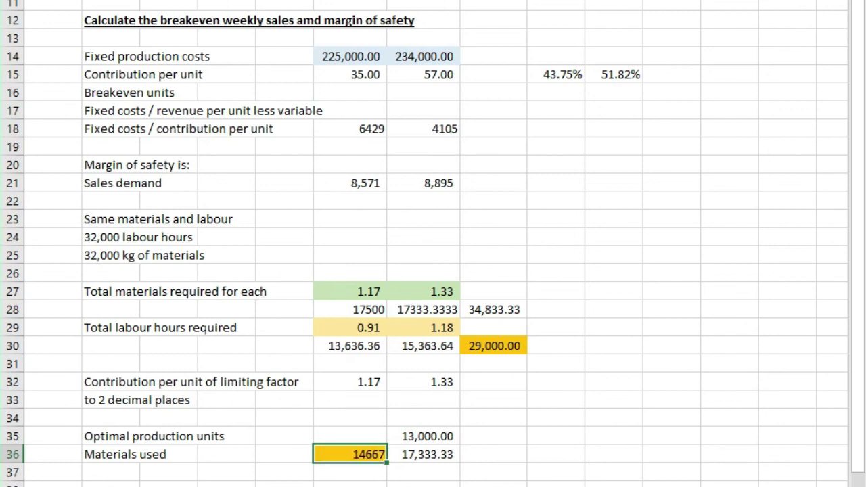
Compute Bakewell's optimal units as remaining materials divided by 1.17 per unit, giving 12,571.71.
{"action": "left_click", "coordinate": [350, 437]}
{"action": "type", "text": "="}
{"action": "left_click", "coordinate": [360, 454]}
{"action": "type", "text": "/"}
{"action": "left_click", "coordinate": [360, 289]}
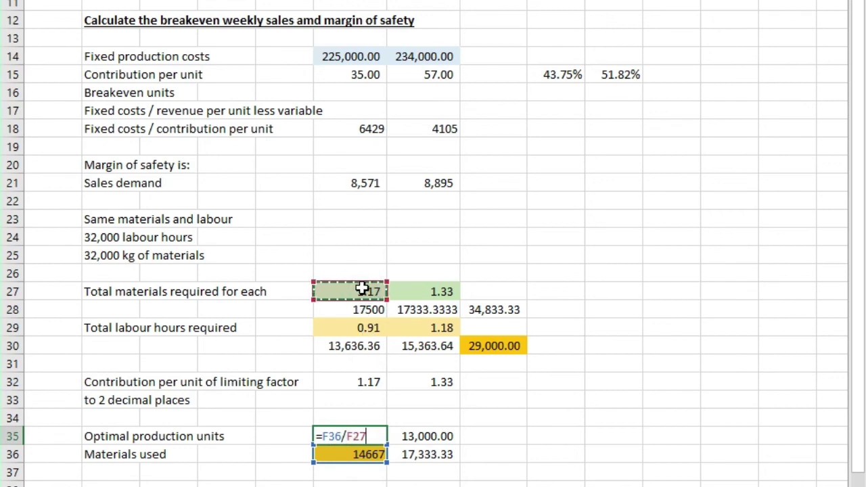
{"action": "key", "text": "Return"}
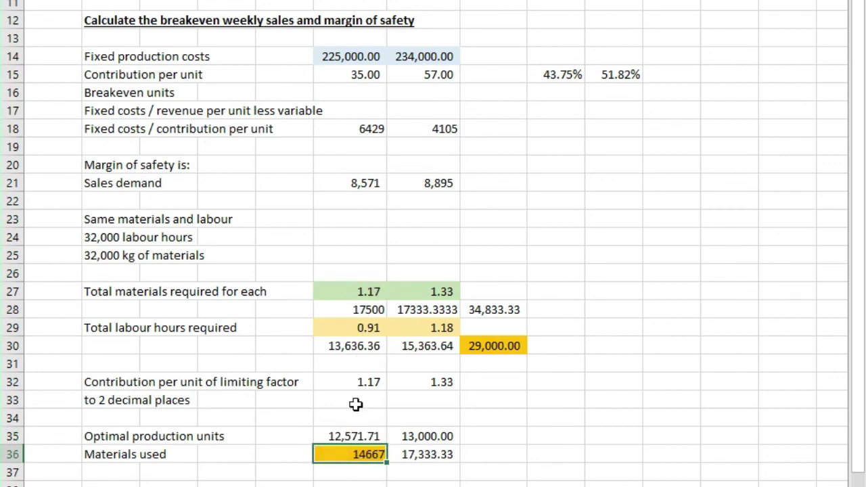
{"action": "left_click", "coordinate": [354, 436]}
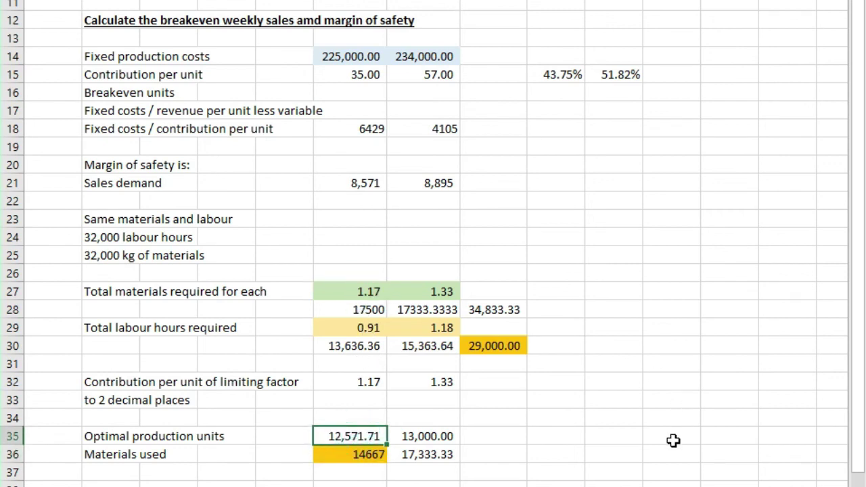